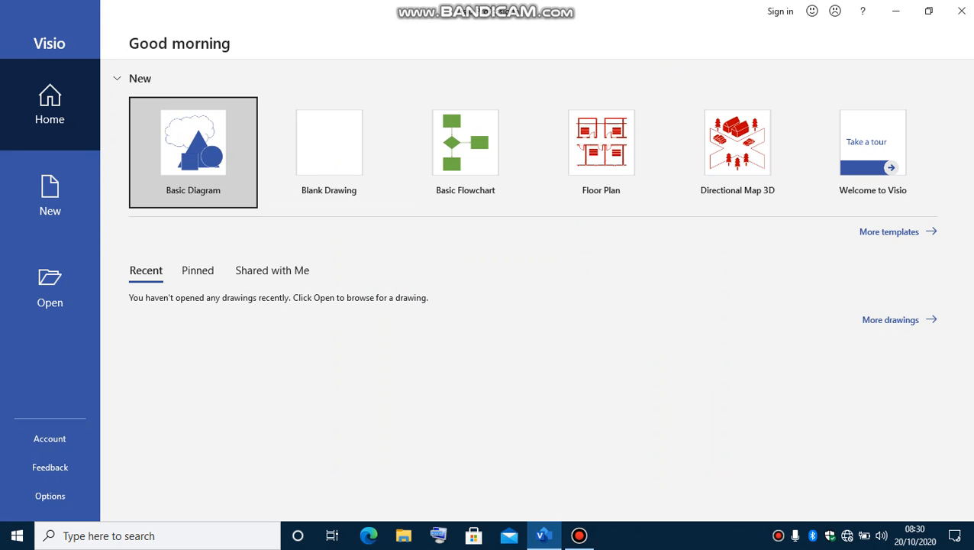
Step: Create a new drawing from the Floor Plan template using US Units
left_click(49, 197)
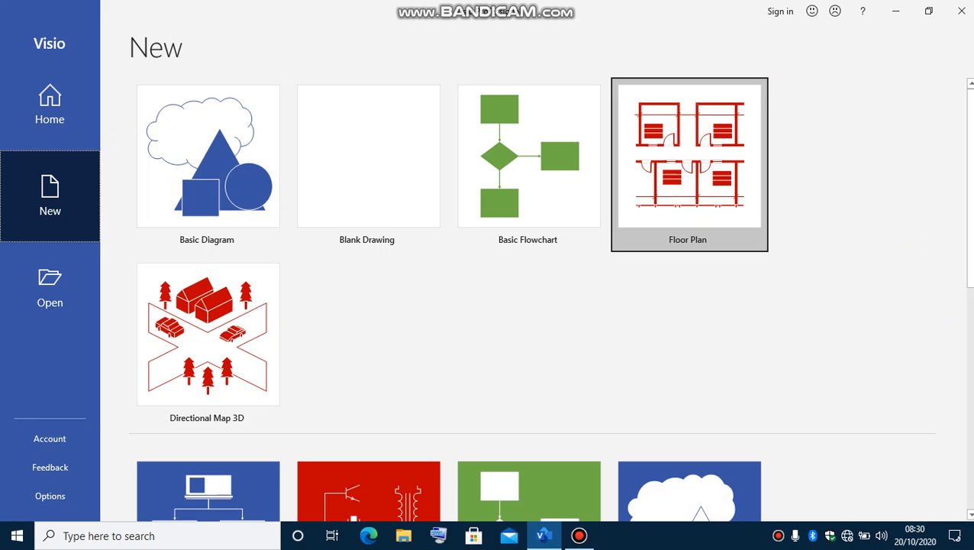
scroll(534, 298, "down", 5)
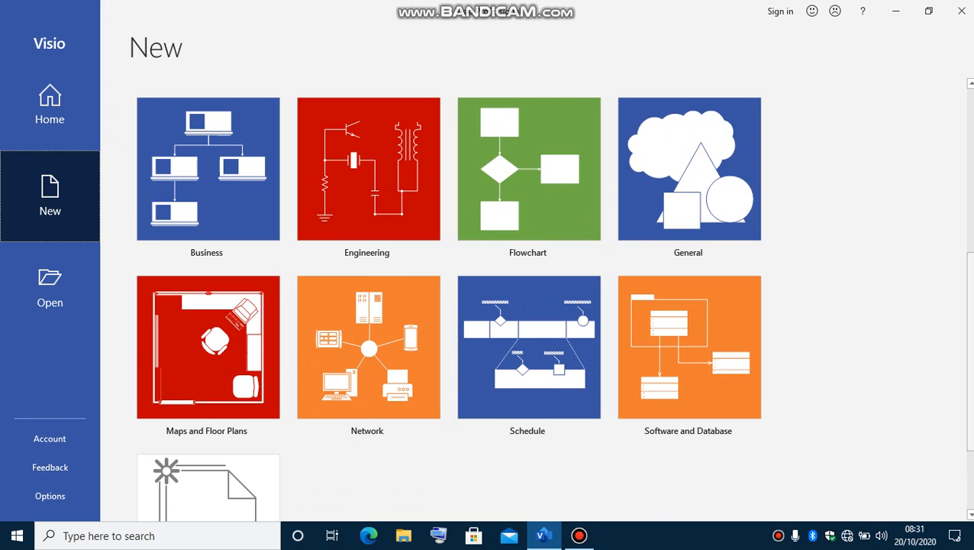
scroll(535, 298, "down", 3)
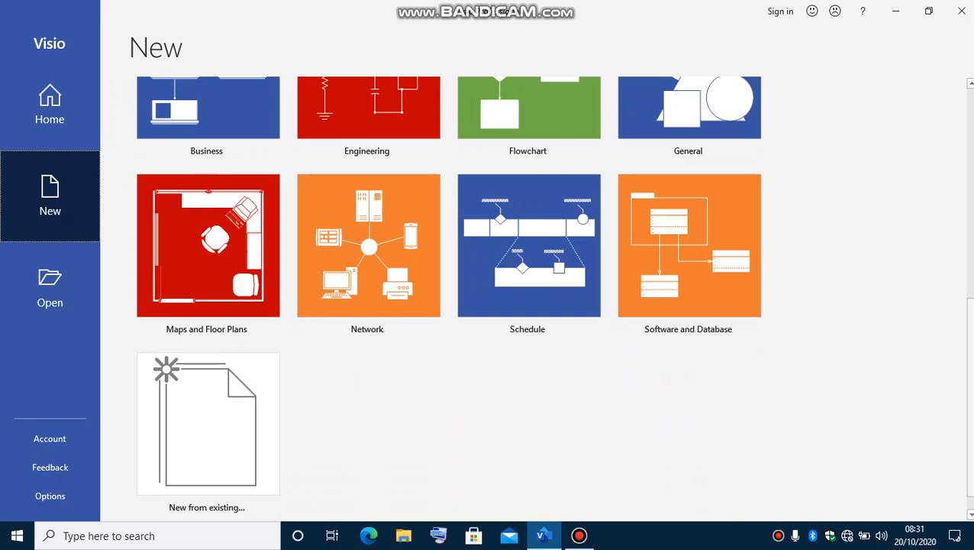
scroll(458, 298, "up", 4)
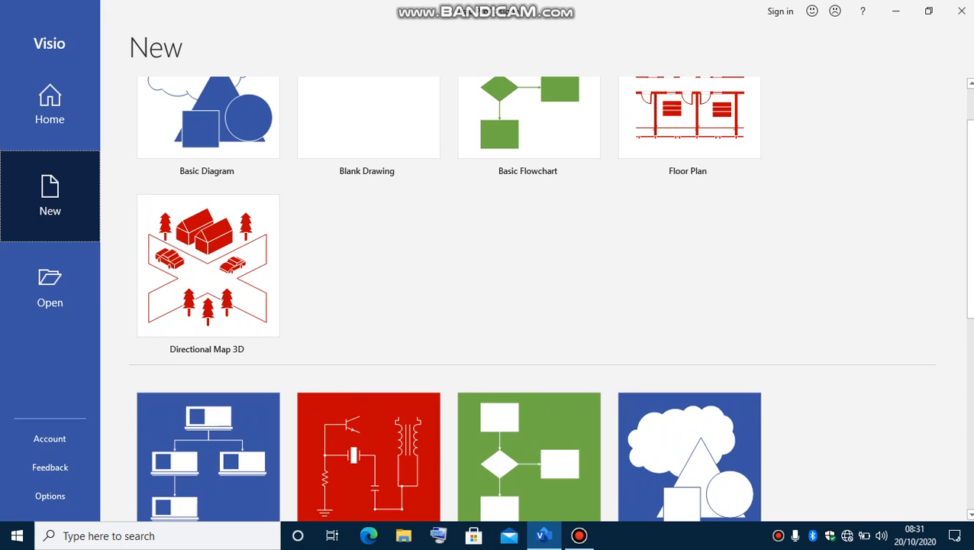
left_click(689, 122)
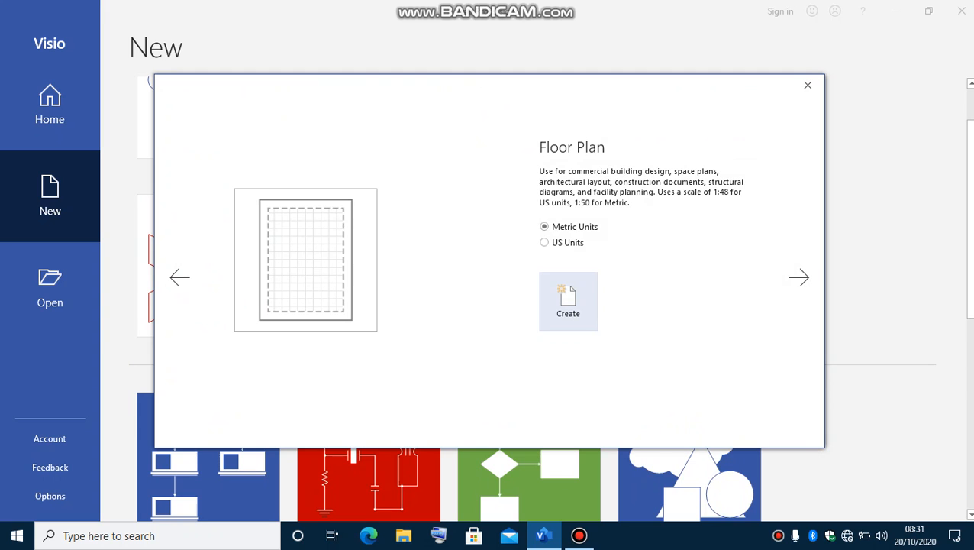
left_click(546, 242)
left_click(568, 301)
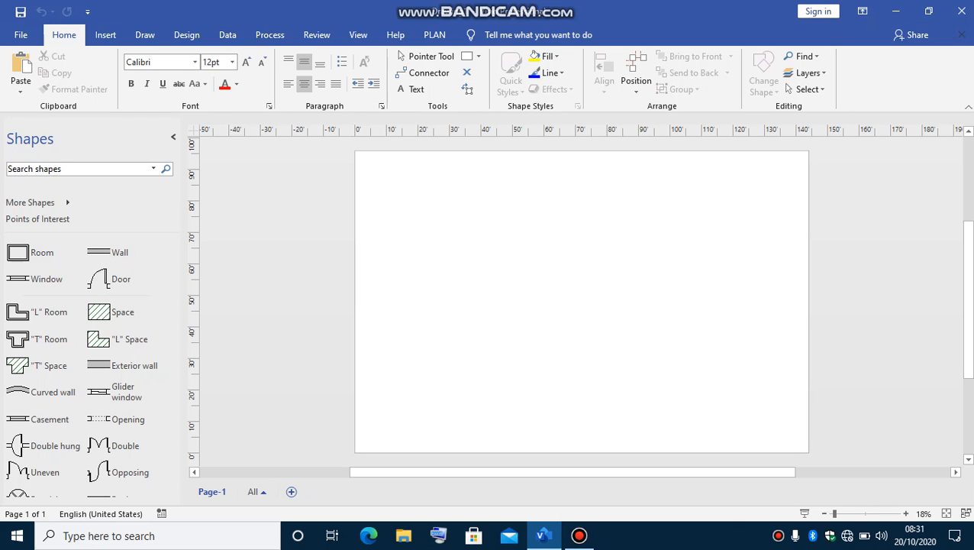
Step: Place a horizontal wall about 32 ft long in the upper middle of the page and show the Shape Data Window
left_click_drag(99, 252, 644, 242)
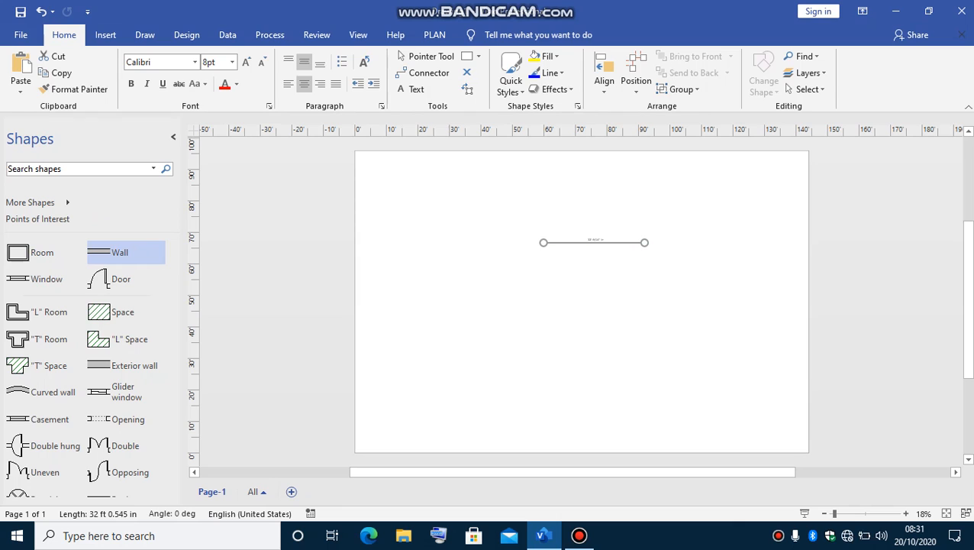
key("Escape")
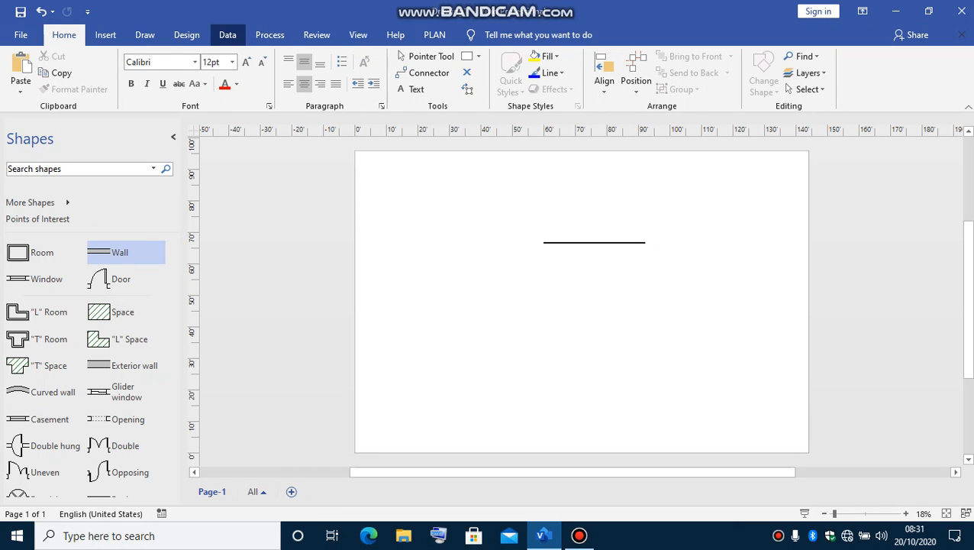
left_click(227, 34)
left_click(518, 56)
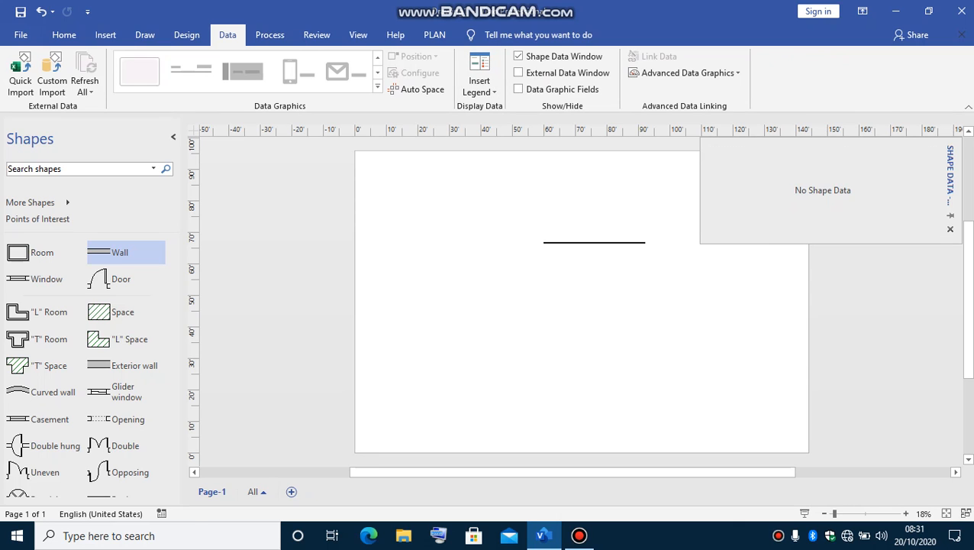
Step: Set the wall's length to 30 ft 1 in
left_click(594, 243)
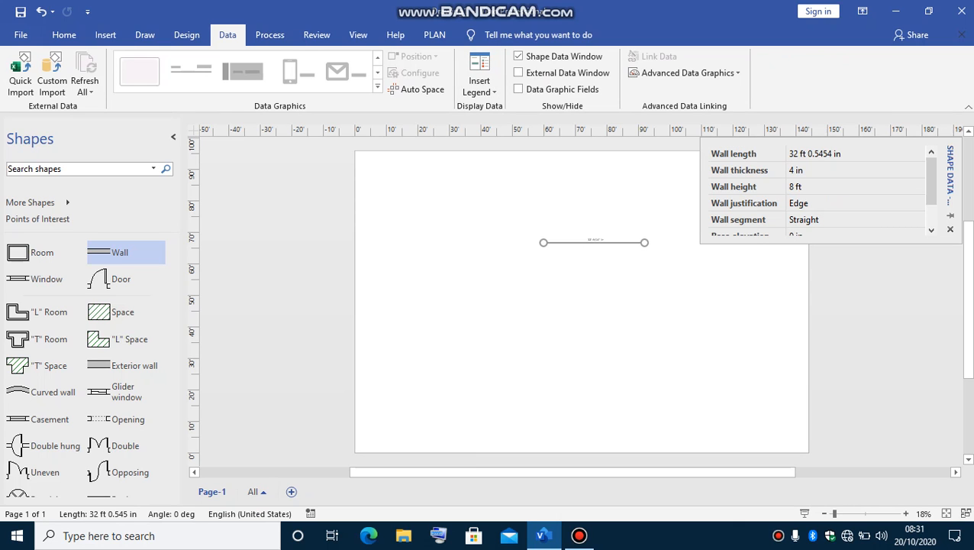
left_click(846, 153)
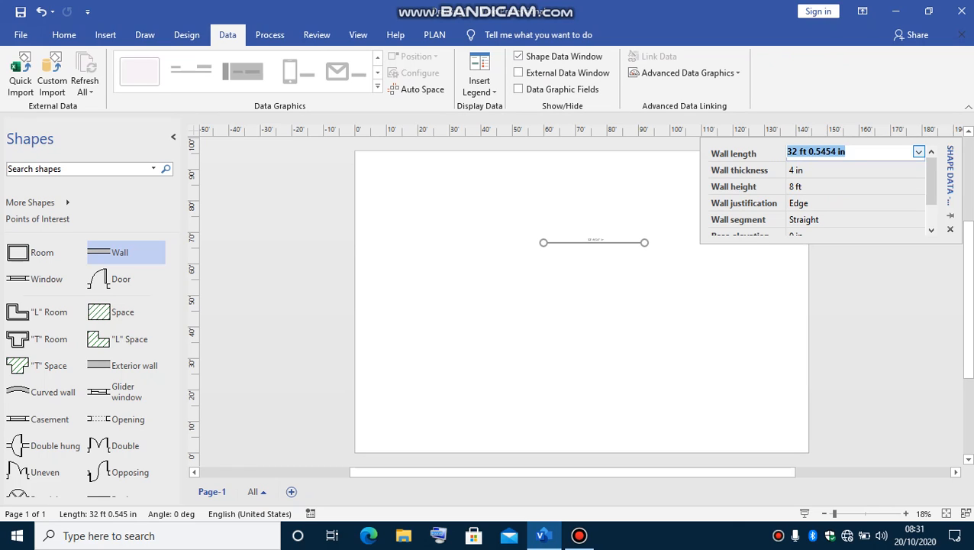
type("30ft")
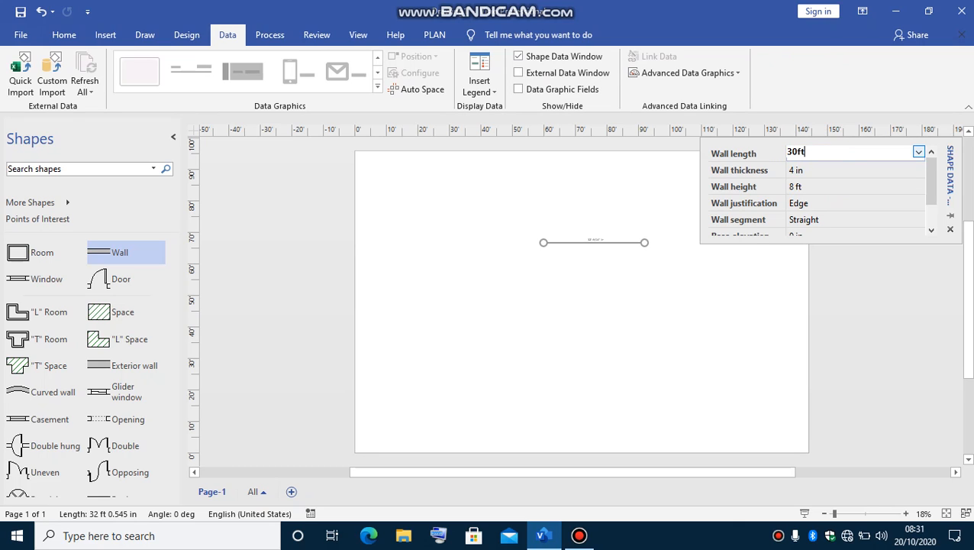
type(" 1n")
key("BackSpace")
type("in")
key("Return")
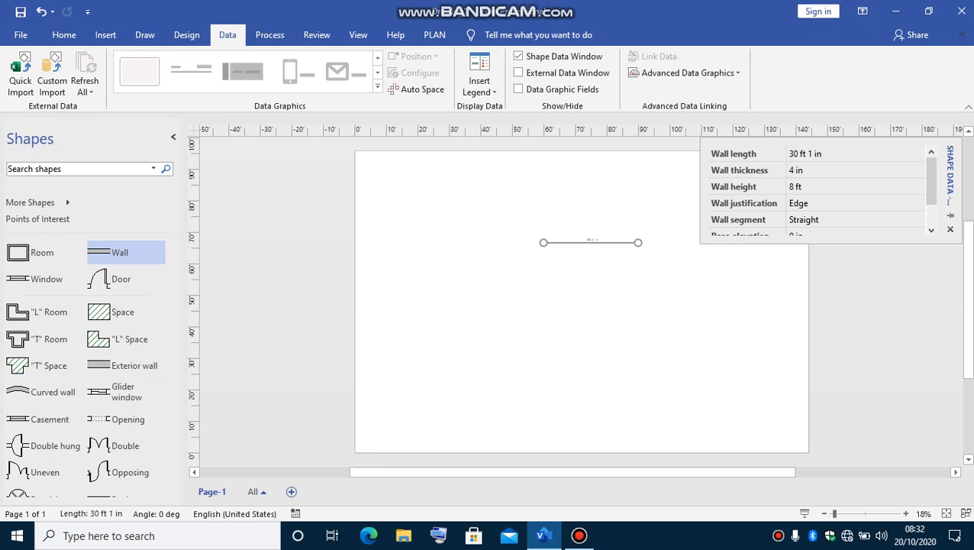
Step: Set the wall's thickness to 8 in and move the wall slightly up and to the left on the page
left_click(794, 170)
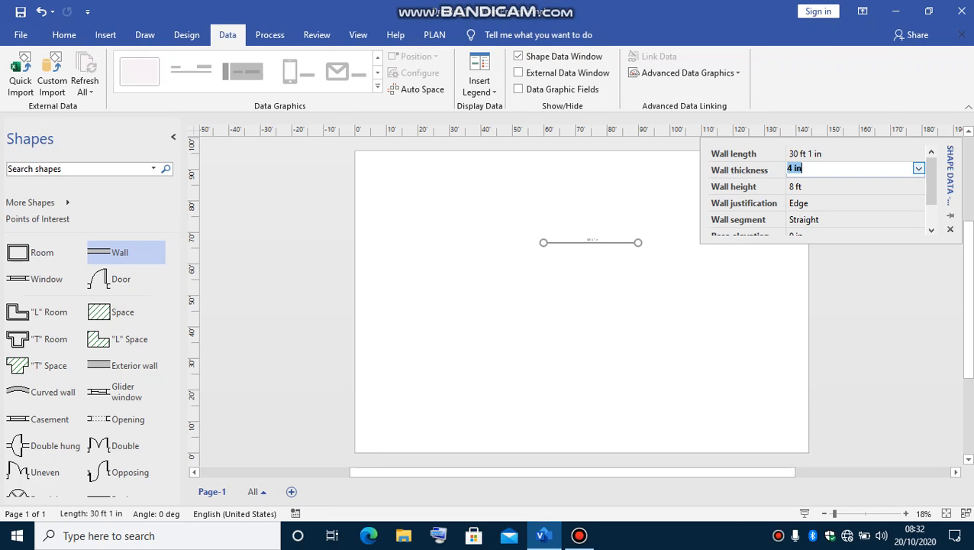
left_click(791, 168)
key("BackSpace")
type("8")
key("Return")
left_click(603, 321)
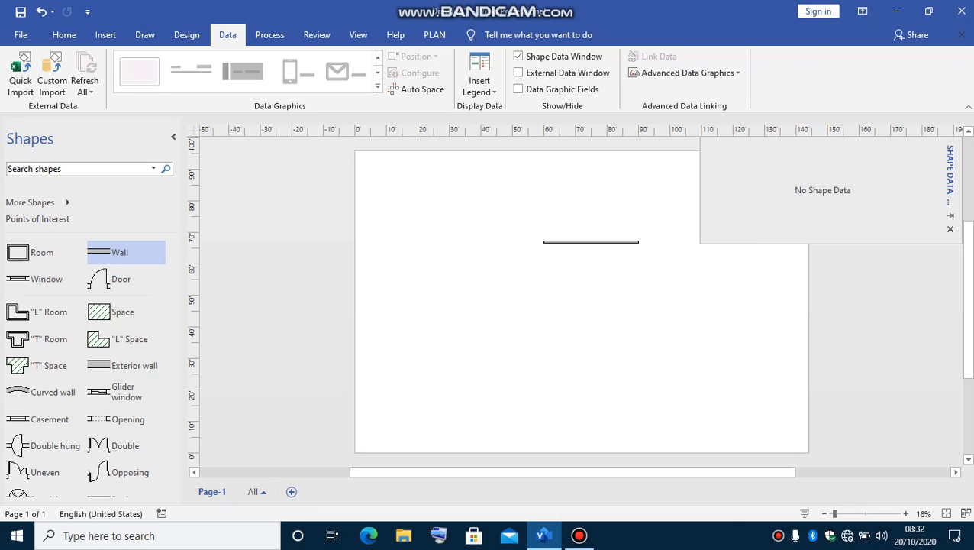
left_click_drag(591, 242, 565, 224)
left_click(572, 294)
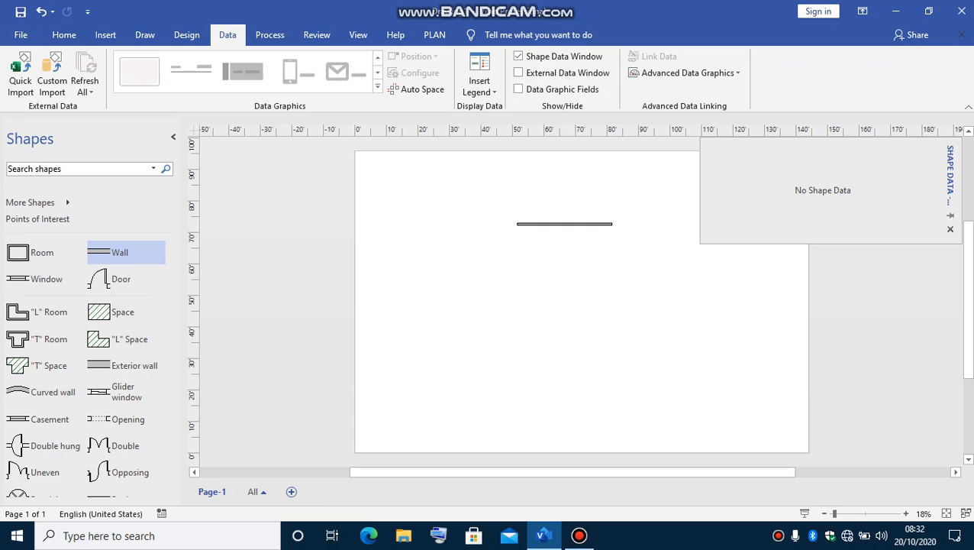
Step: Duplicate the horizontal wall and align the copy about 19 ft directly below the original
left_click(565, 224)
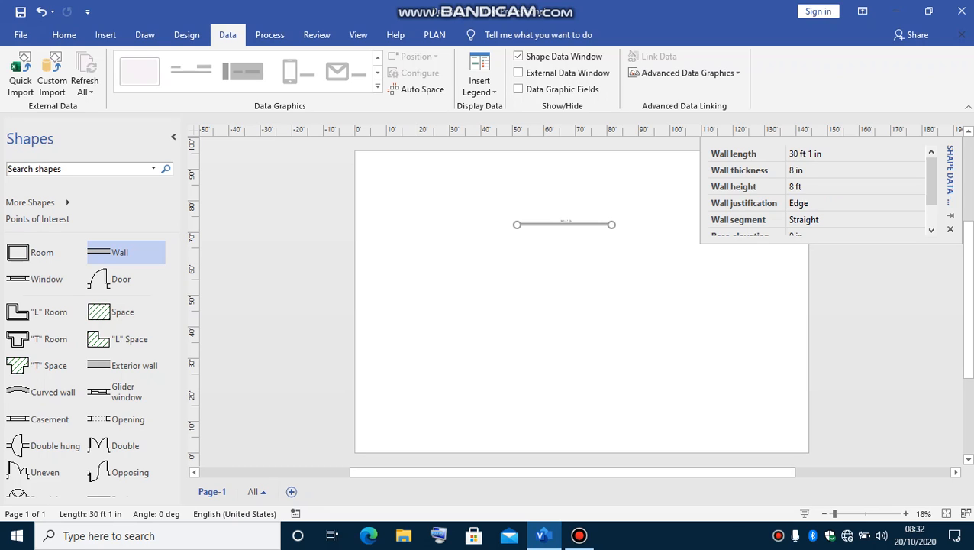
left_click(560, 296)
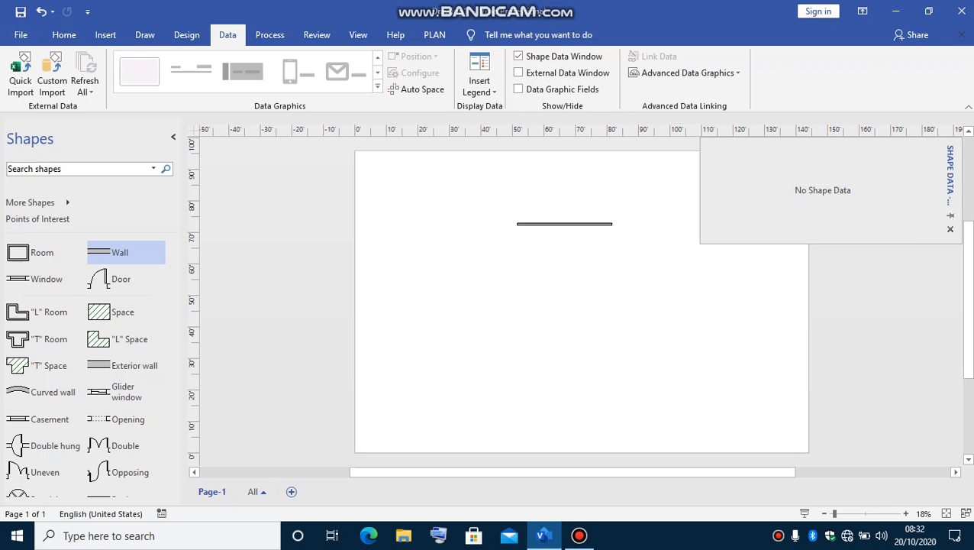
key("ctrl+v")
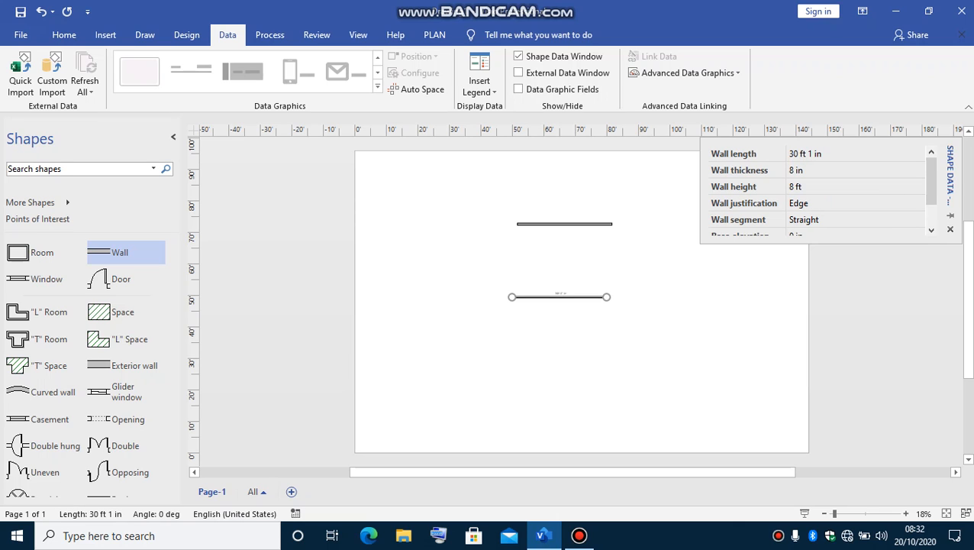
key("Escape")
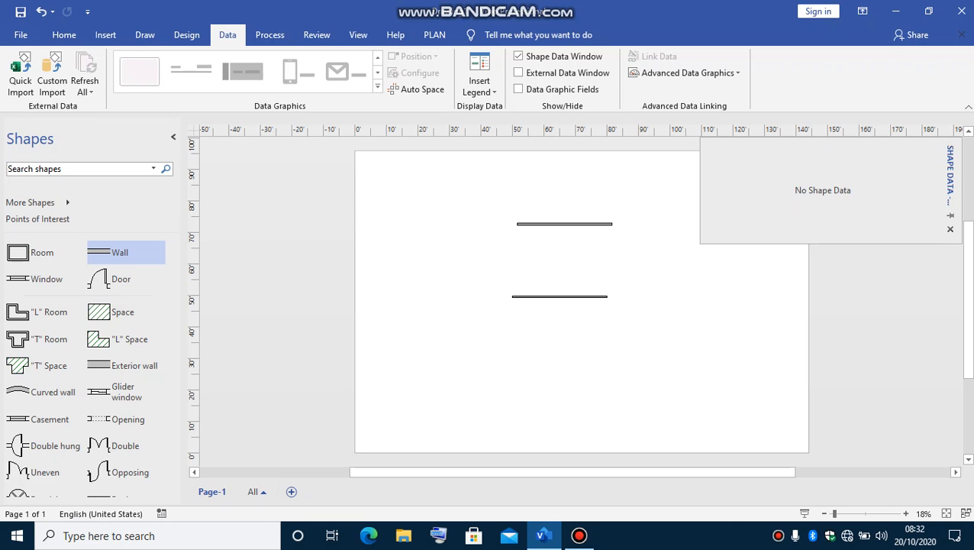
left_click_drag(560, 296, 565, 285)
key("Escape")
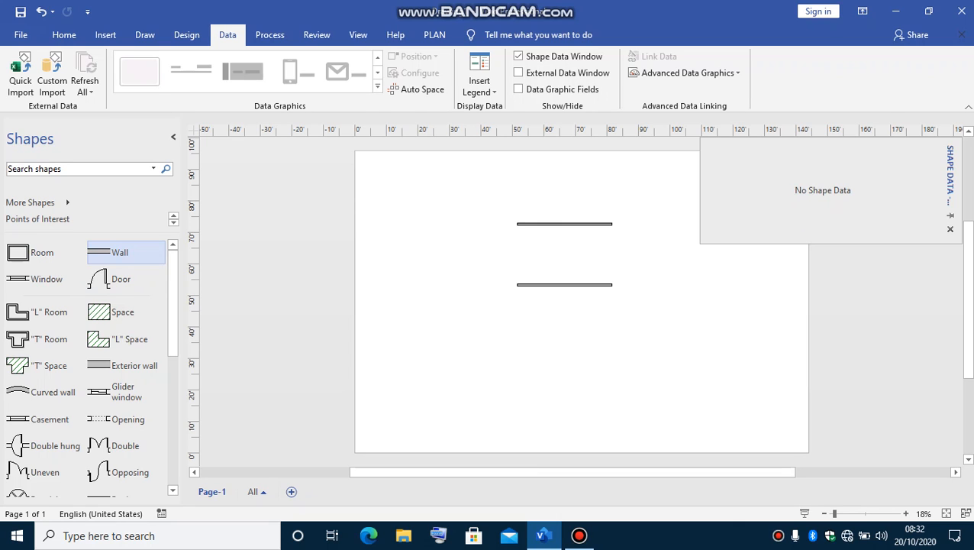
Step: Add a vertical wall about 19 ft long connecting the left ends of the two horizontal walls
left_click_drag(120, 252, 452, 258)
key("Escape")
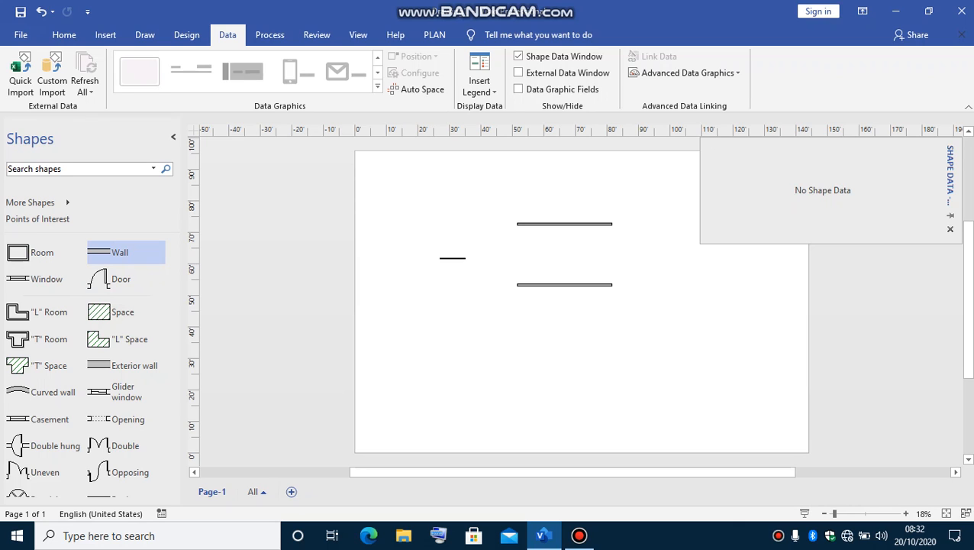
left_click(452, 258)
left_click_drag(439, 258, 517, 285)
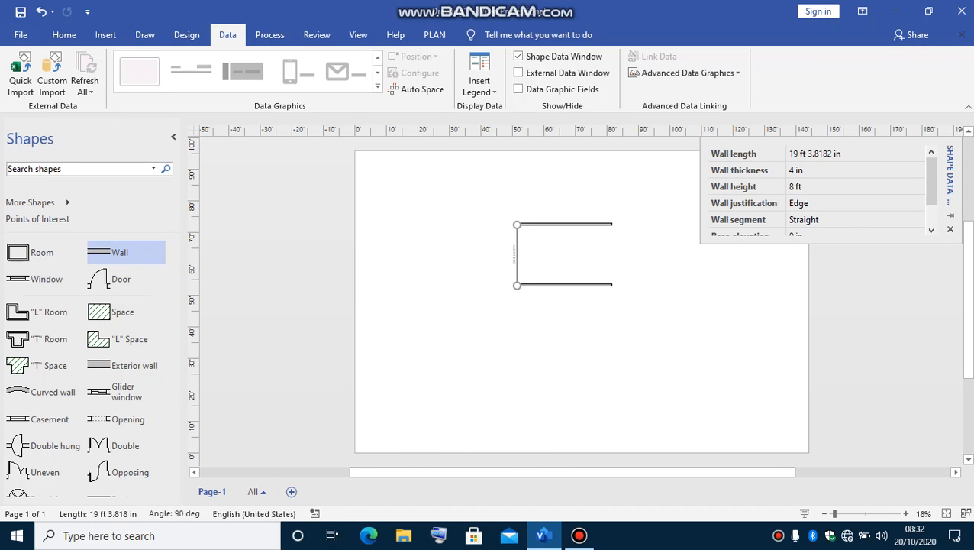
Step: Try to set the left vertical wall's length to 20 ft
left_click(840, 153)
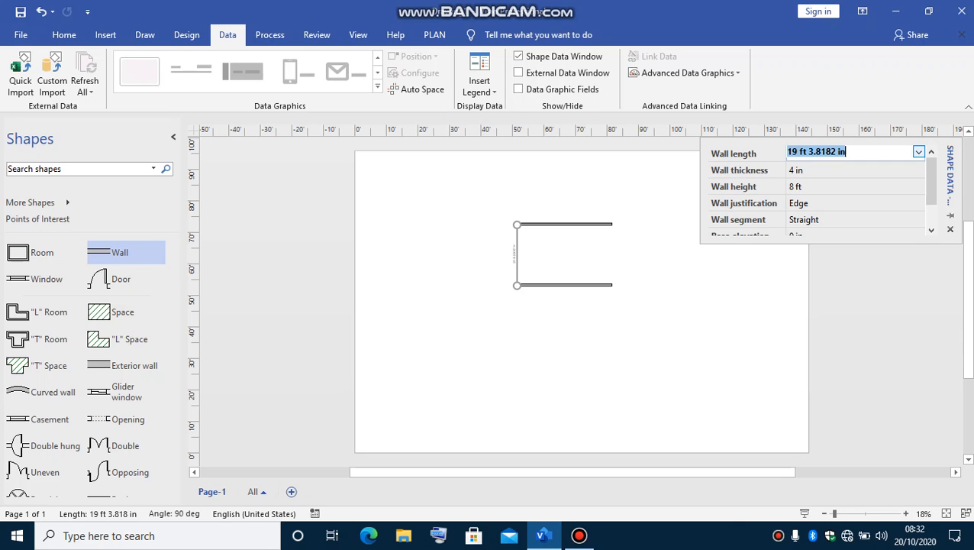
type("20 ft")
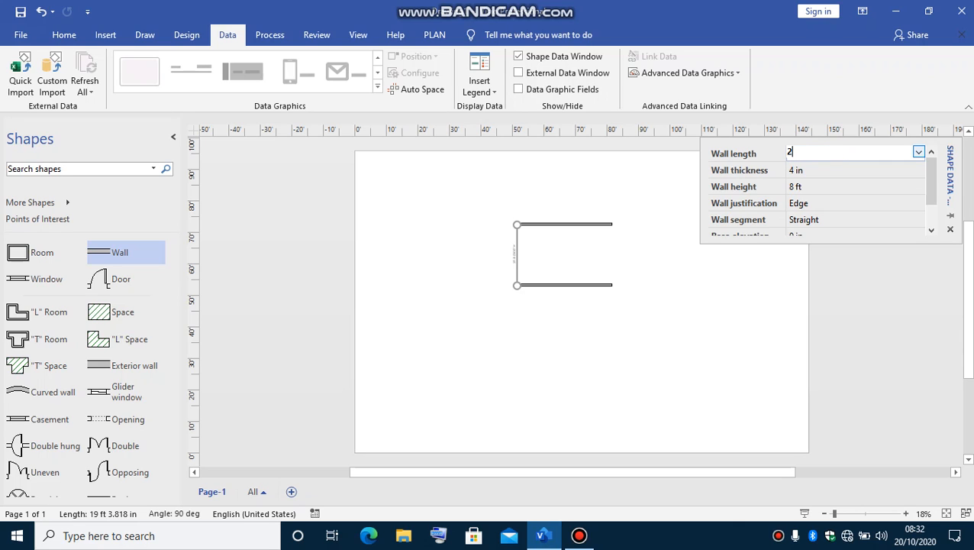
key("Return")
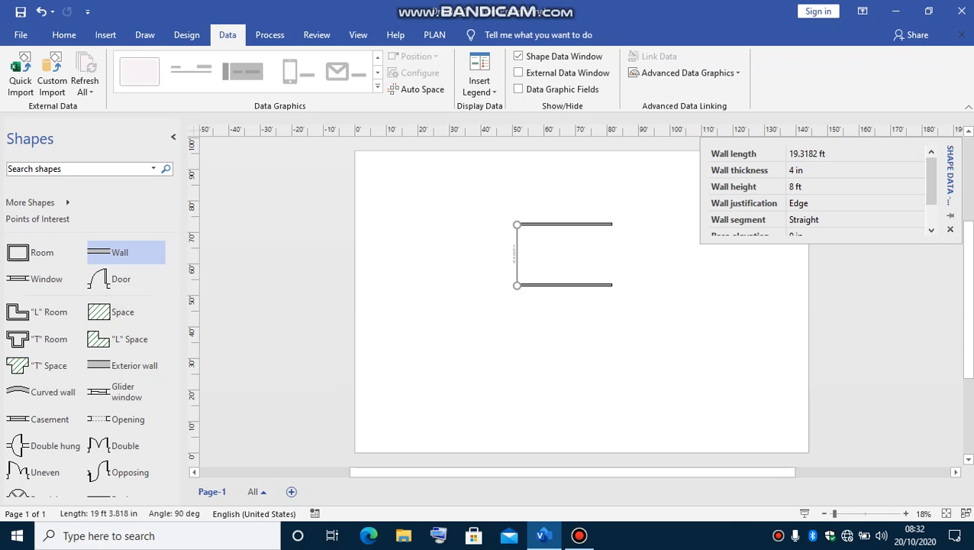
key("Escape")
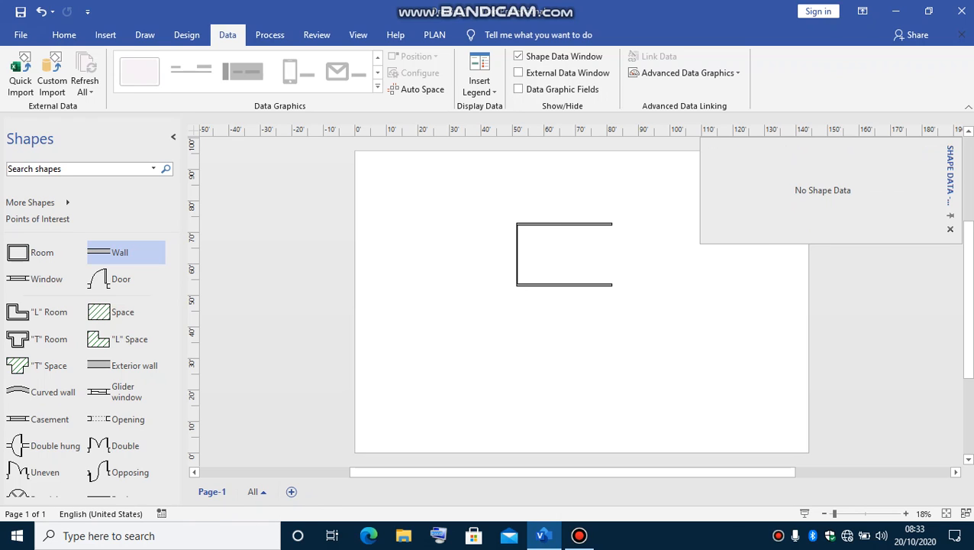
Step: Duplicate the left vertical wall and place the copy at the right ends of the horizontal walls to close the room
left_click(517, 255)
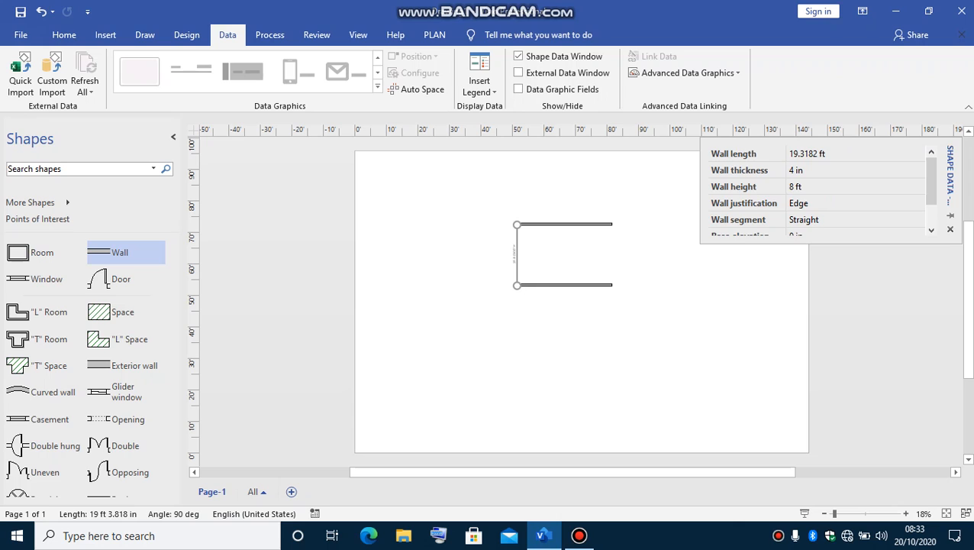
left_click(603, 244)
key("ctrl+v")
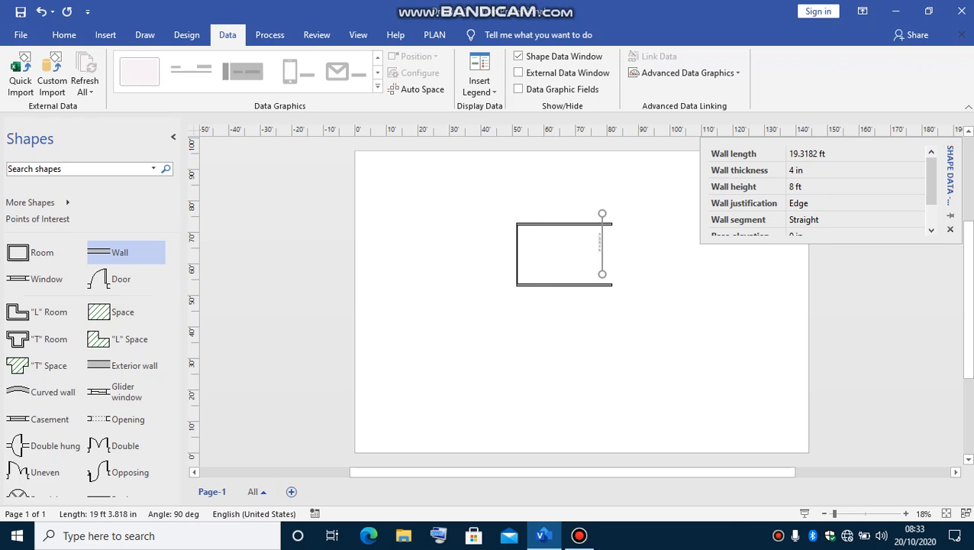
left_click_drag(602, 244, 611, 254)
key("Escape")
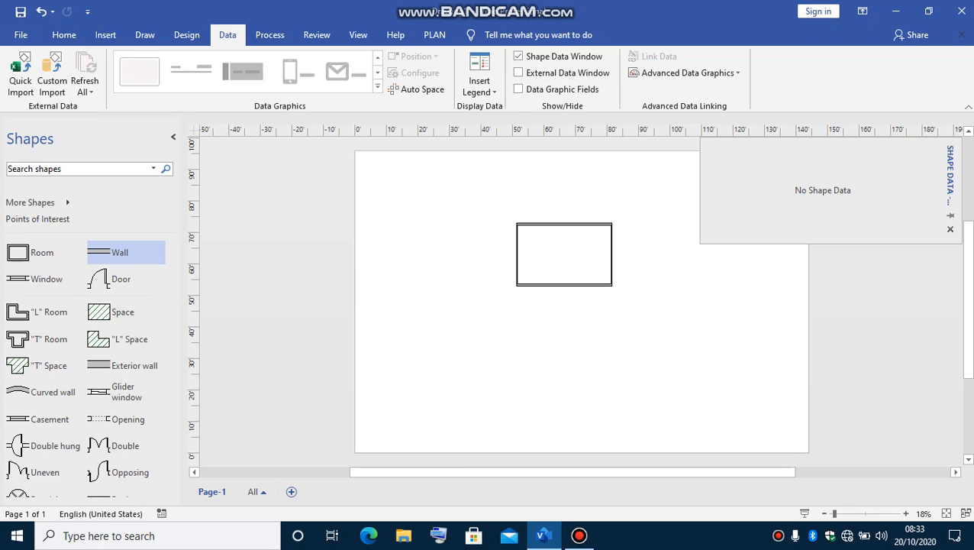
Step: Add a dimension to the room's upper horizontal wall
left_click(564, 224)
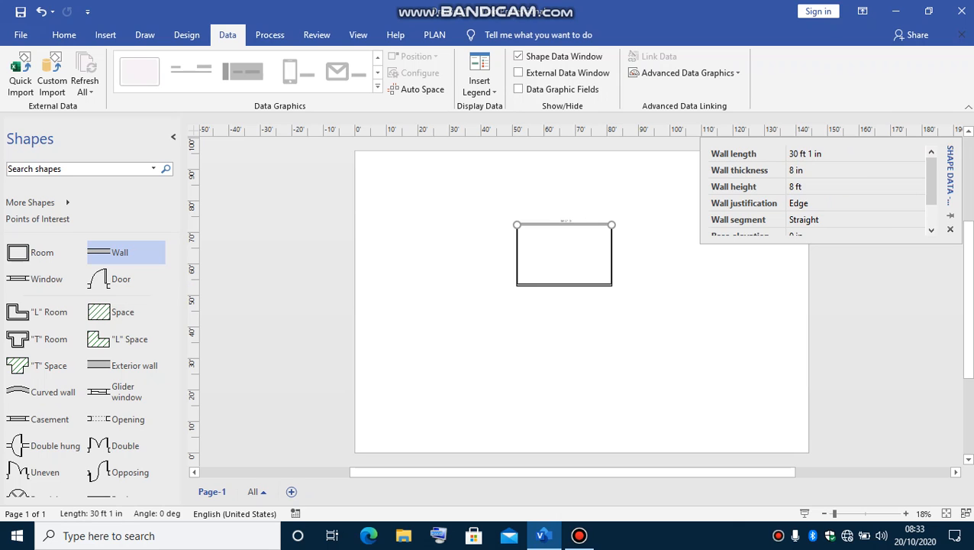
right_click(616, 226)
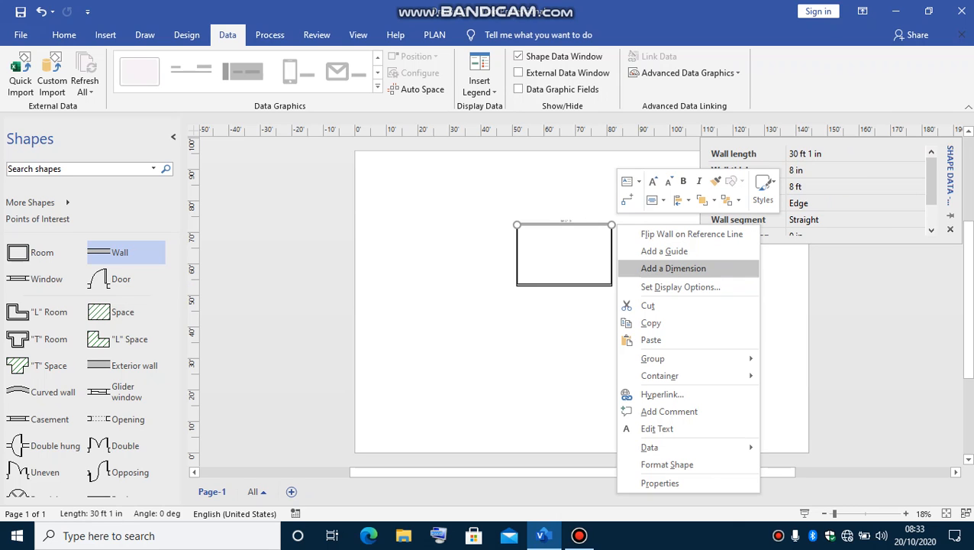
left_click(674, 268)
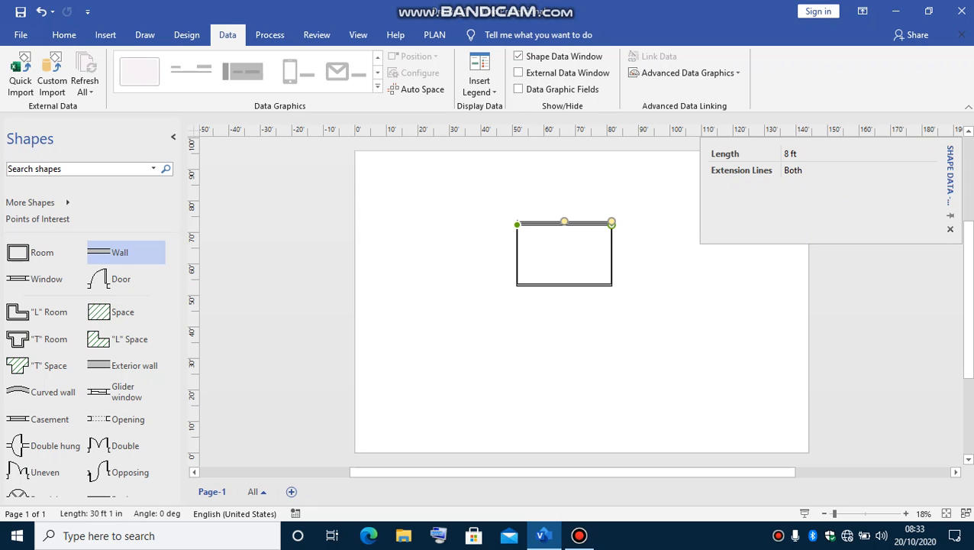
key("Escape")
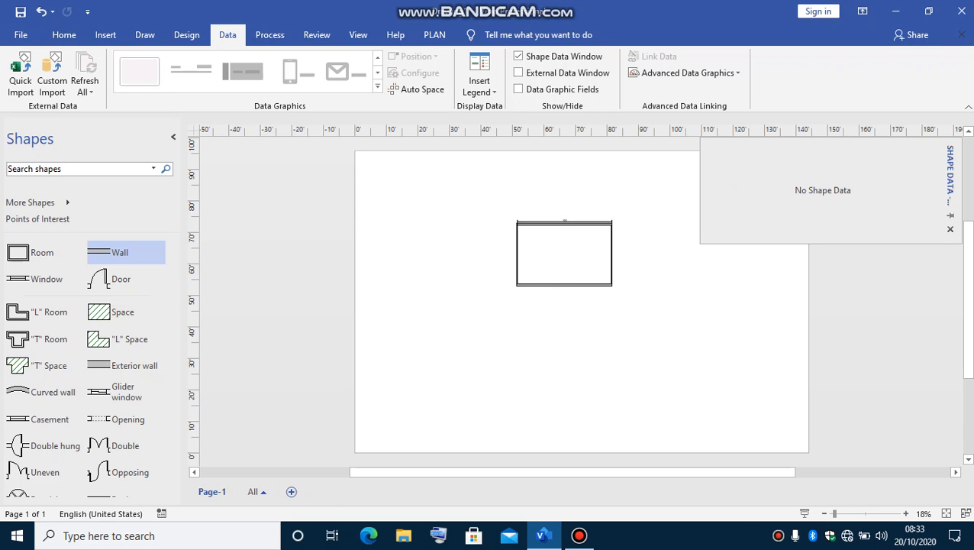
scroll(579, 306, "up", 5, "ctrl")
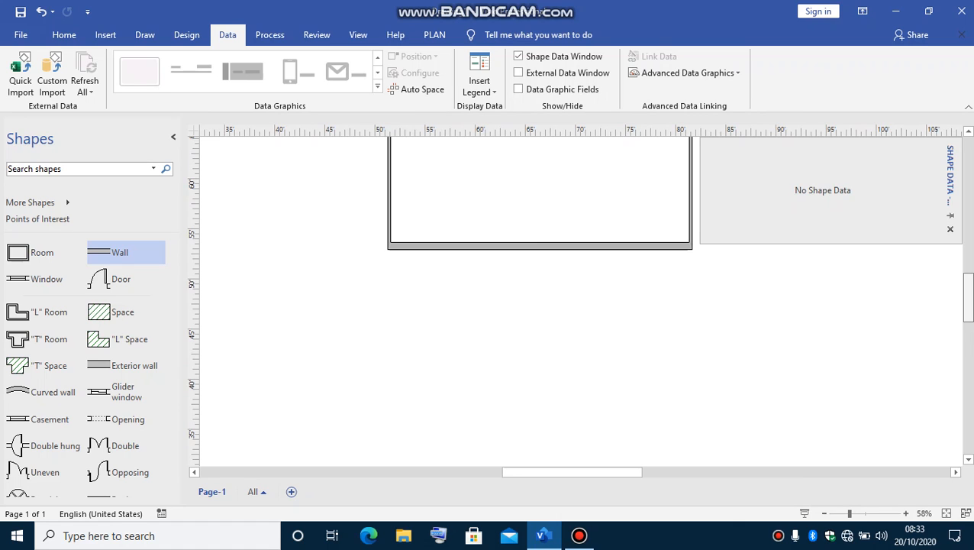
Step: Add a 30 in wide opening to the room's lower horizontal wall, left of its midpoint
scroll(579, 302, "up", 5)
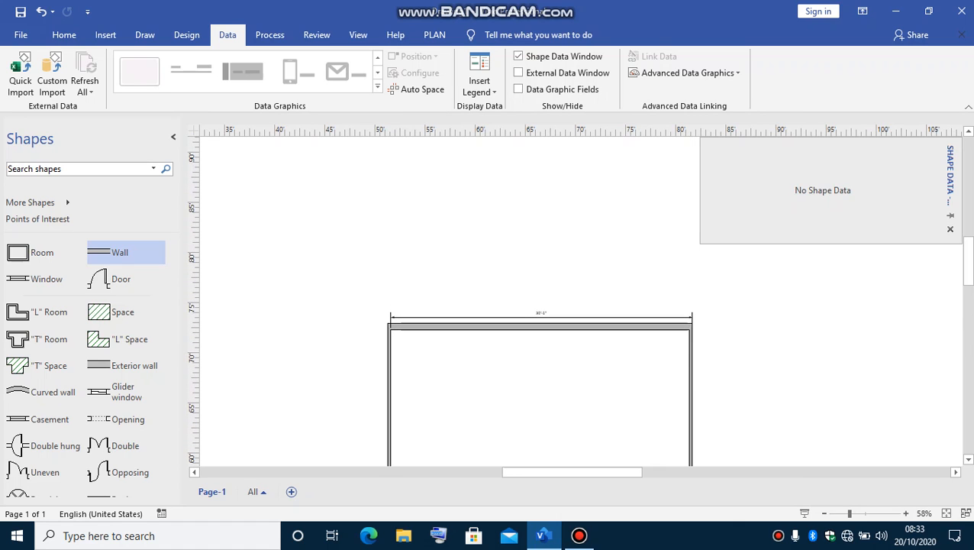
scroll(582, 300, "up", 2, "ctrl")
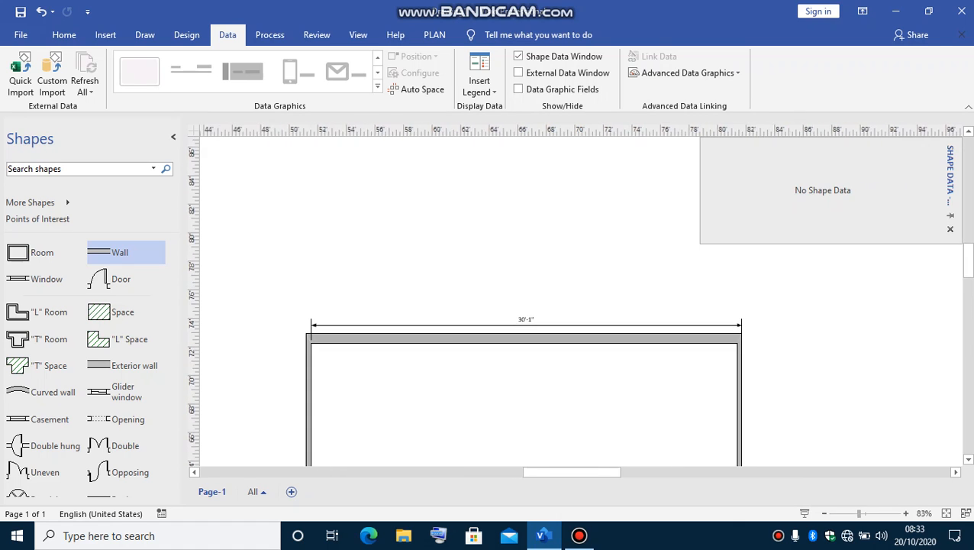
scroll(572, 299, "up", 1, "ctrl")
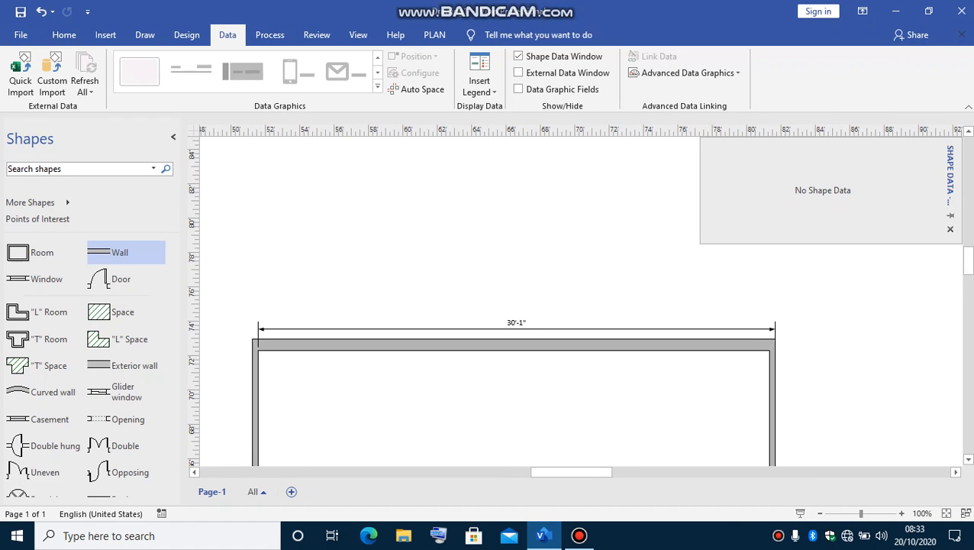
scroll(586, 296, "down", 4, "ctrl")
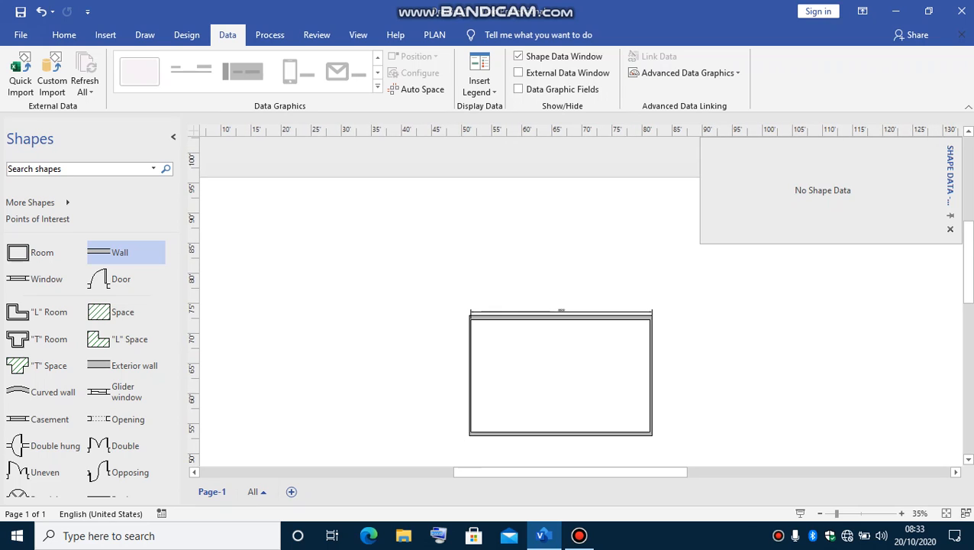
left_click_drag(969, 262, 969, 277)
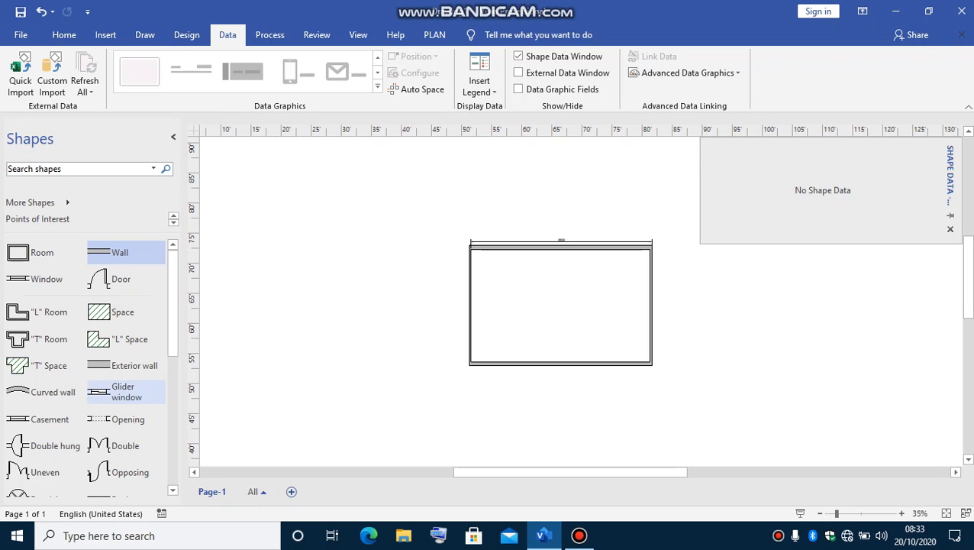
left_click_drag(114, 419, 520, 364)
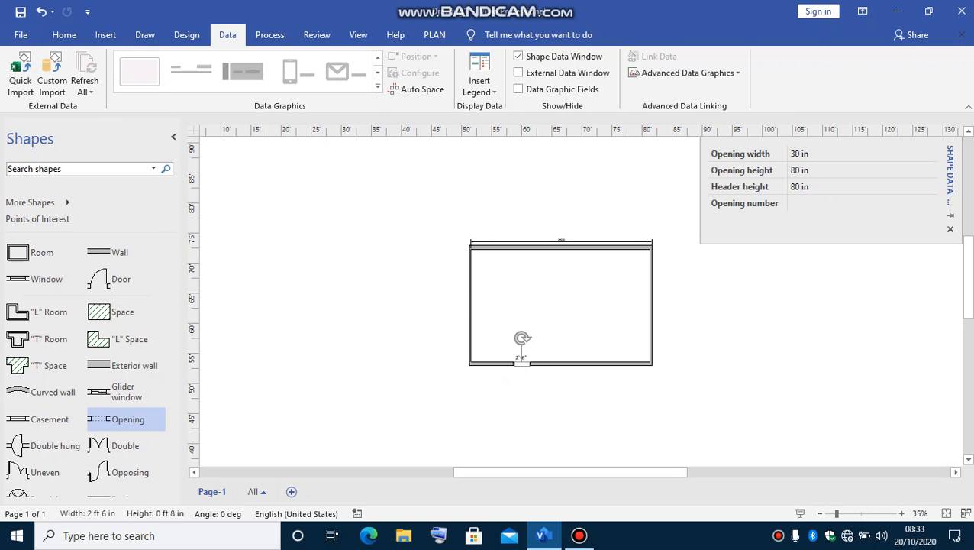
key("Escape")
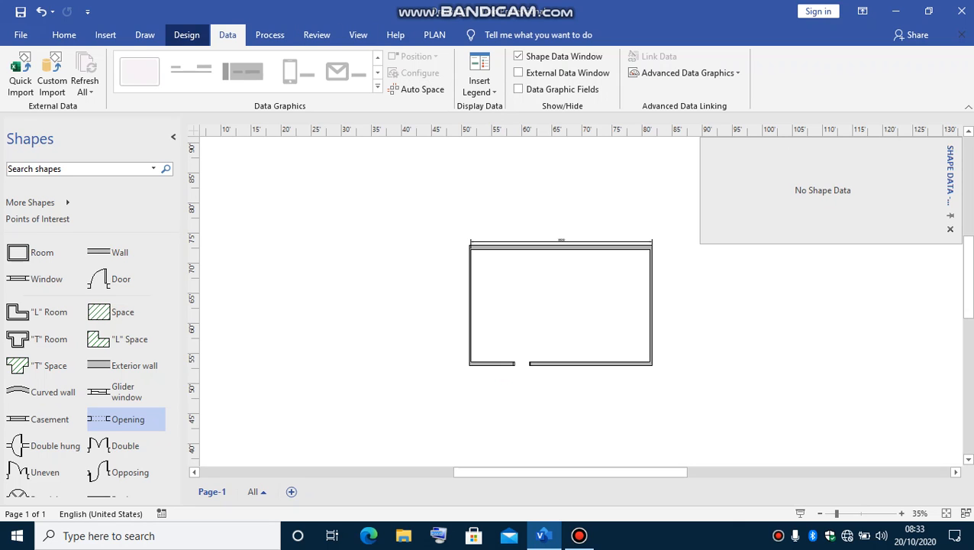
Step: Insert a horizontal text box about 15 ft wide and 3 ft 9 in high below the opening, reading "Entrance"
left_click(106, 34)
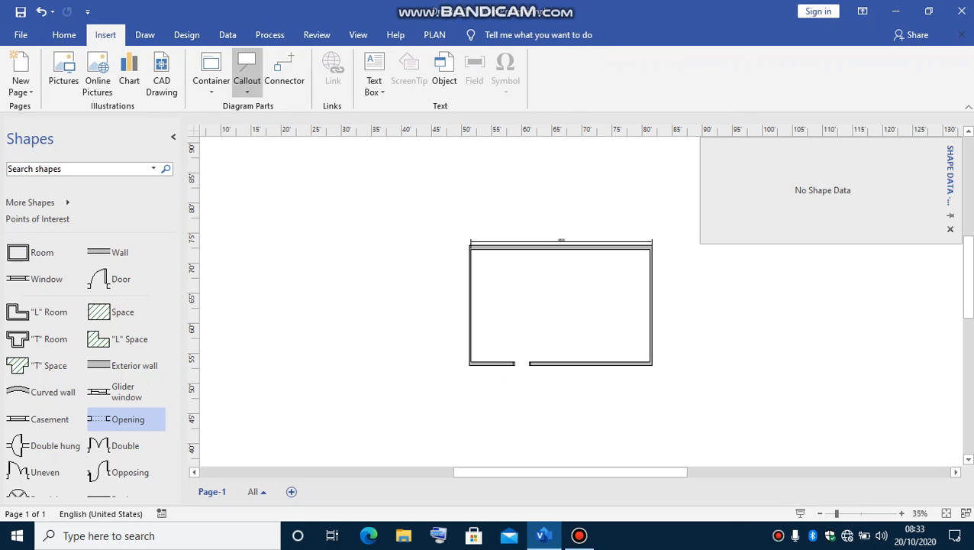
left_click(374, 87)
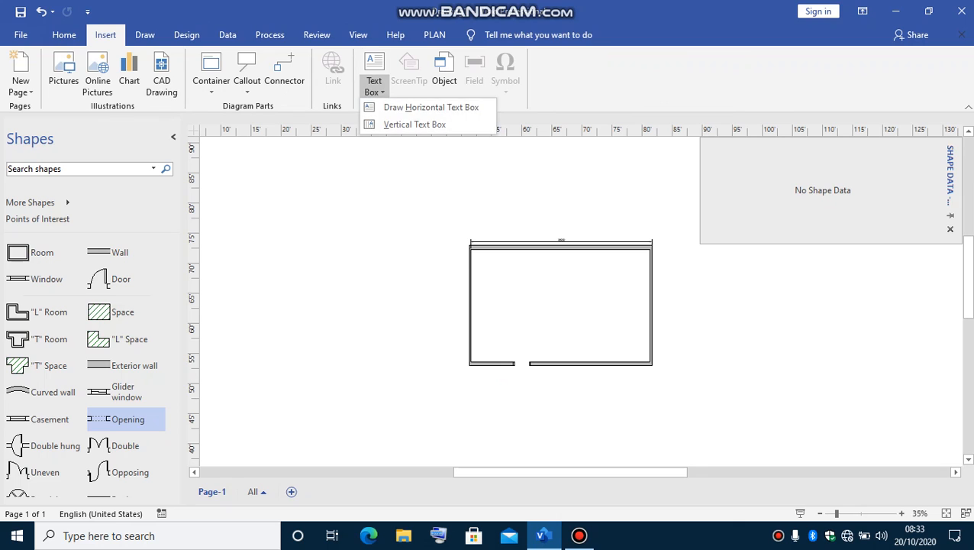
left_click(416, 107)
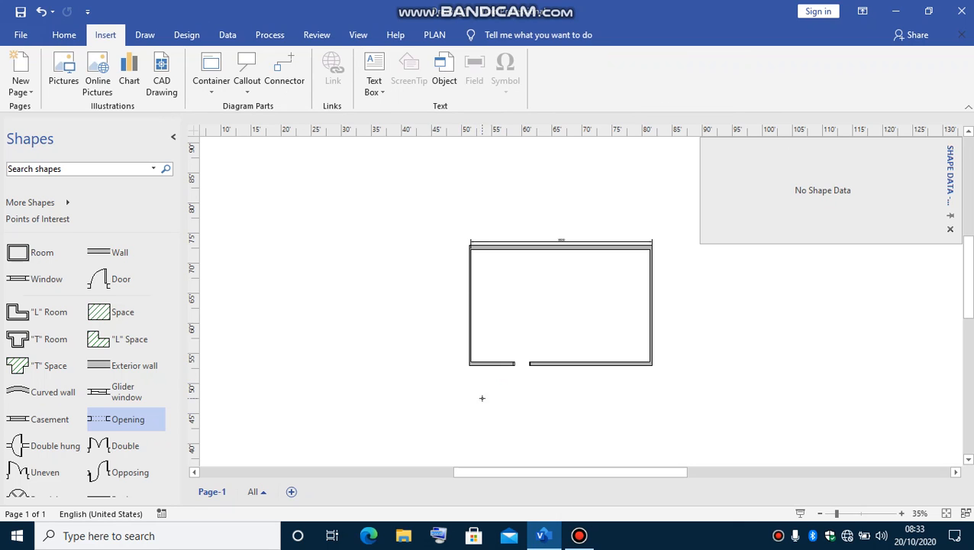
left_click_drag(491, 384, 582, 406)
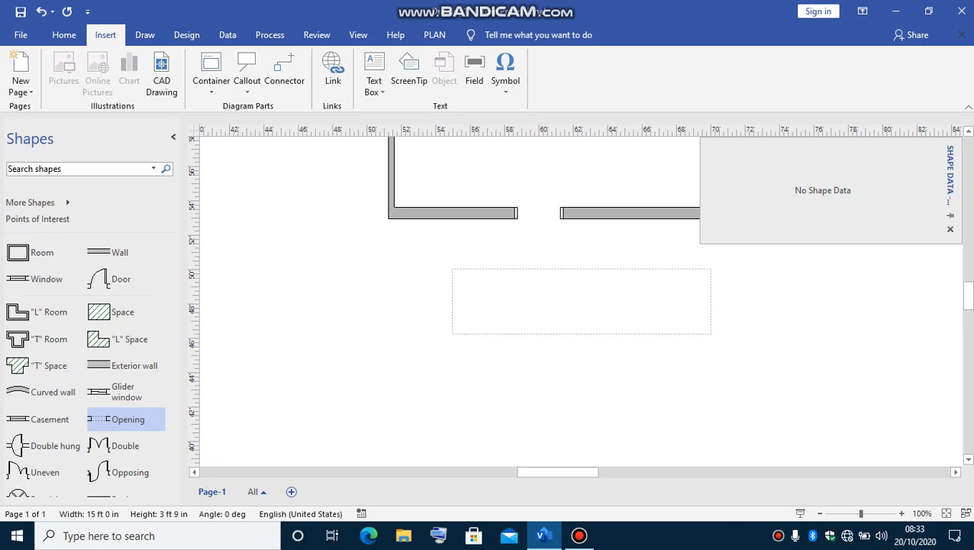
type("Ent")
type("ranc")
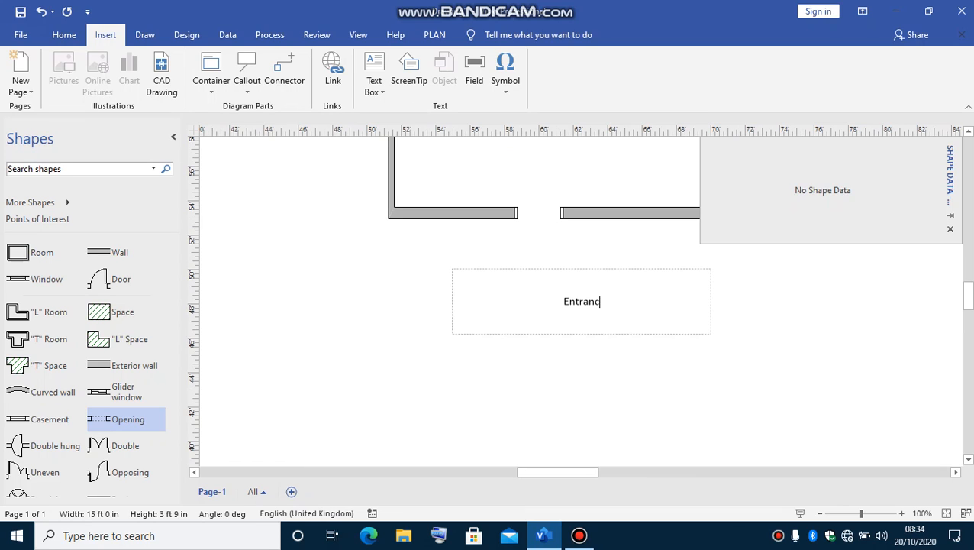
type("e")
Step: Format the "Entrance" label as bold 30 pt text
key("ctrl+a")
left_click(630, 259)
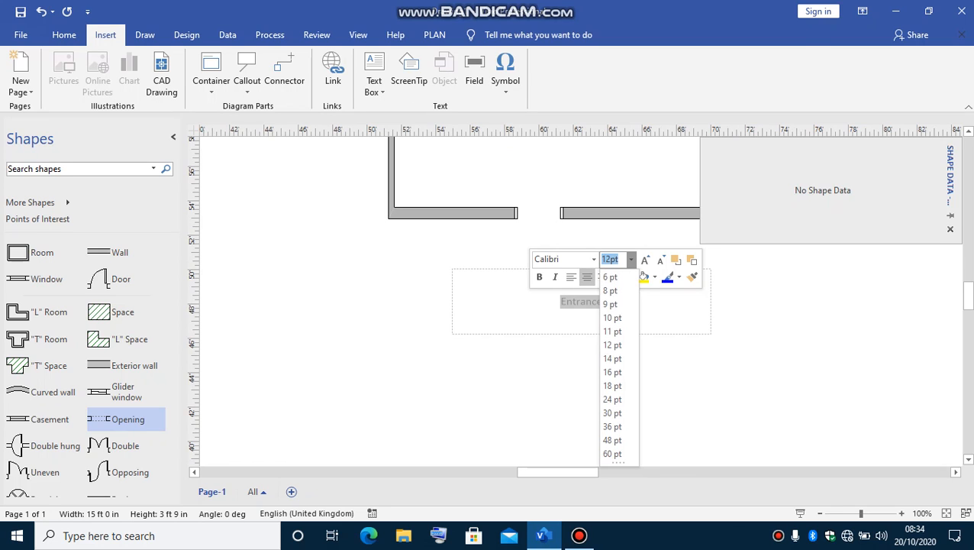
left_click(611, 357)
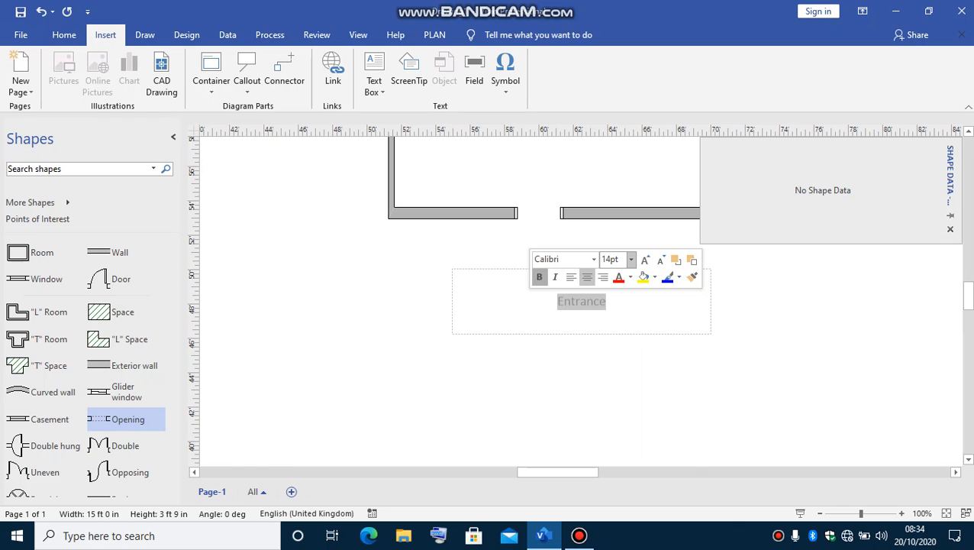
left_click(631, 258)
left_click(612, 413)
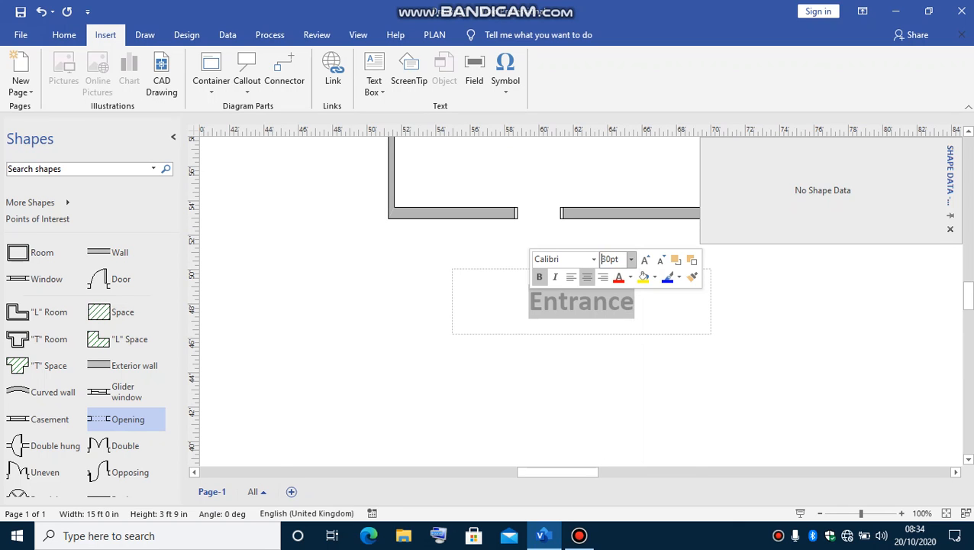
left_click(514, 442)
Step: Place a double door over the opening in the lower wall, above the "Entrance" label
scroll(514, 443, "down", 5)
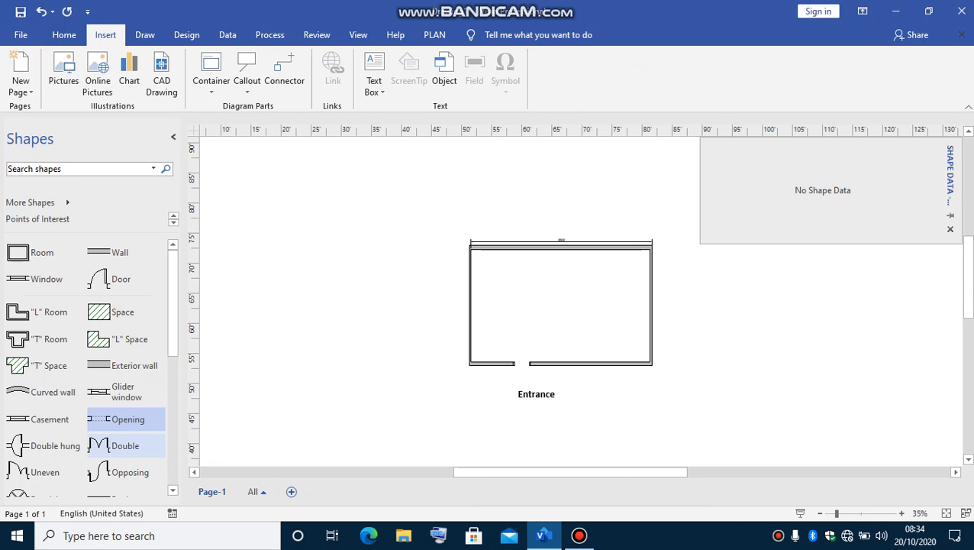
left_click_drag(98, 445, 522, 362)
left_click(519, 431)
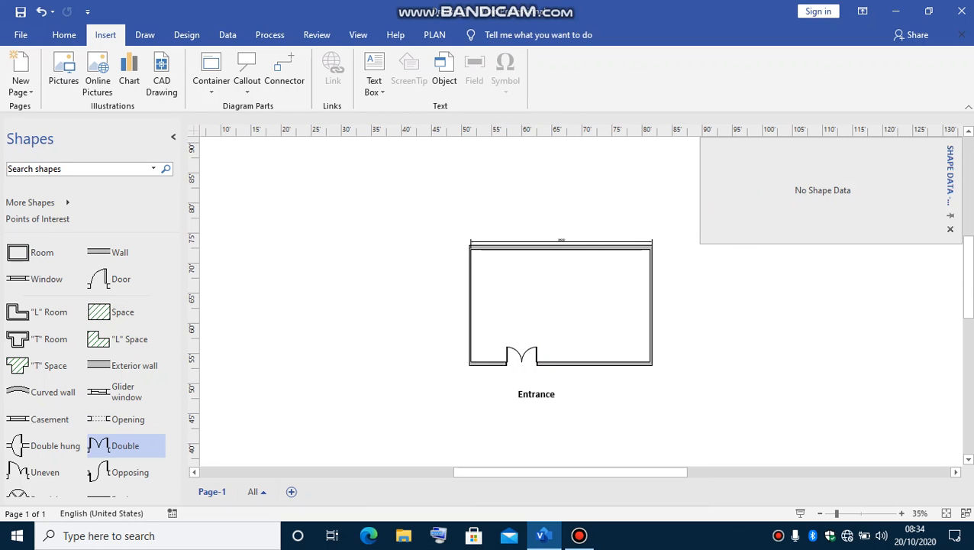
Step: Add a 10 ft by 8 ft room inside the large room and align it to the upper-right corner walls
left_click_drag(23, 252, 617, 273)
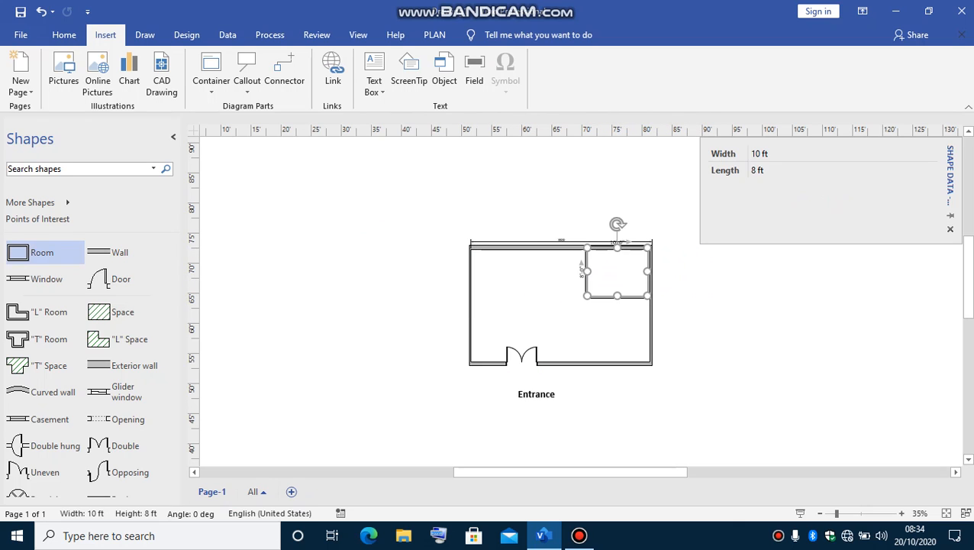
key("Escape")
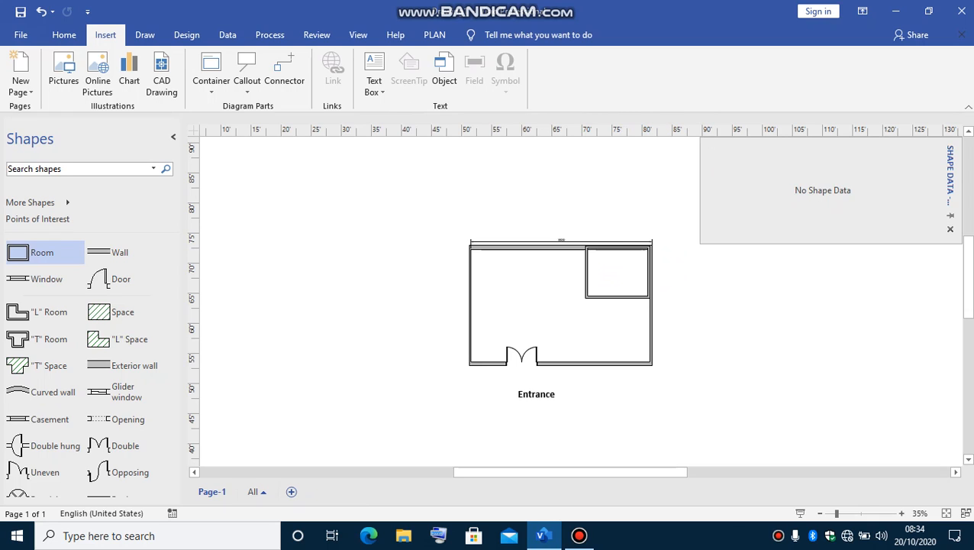
left_click_drag(617, 272, 619, 274)
key("Escape")
left_click(617, 273)
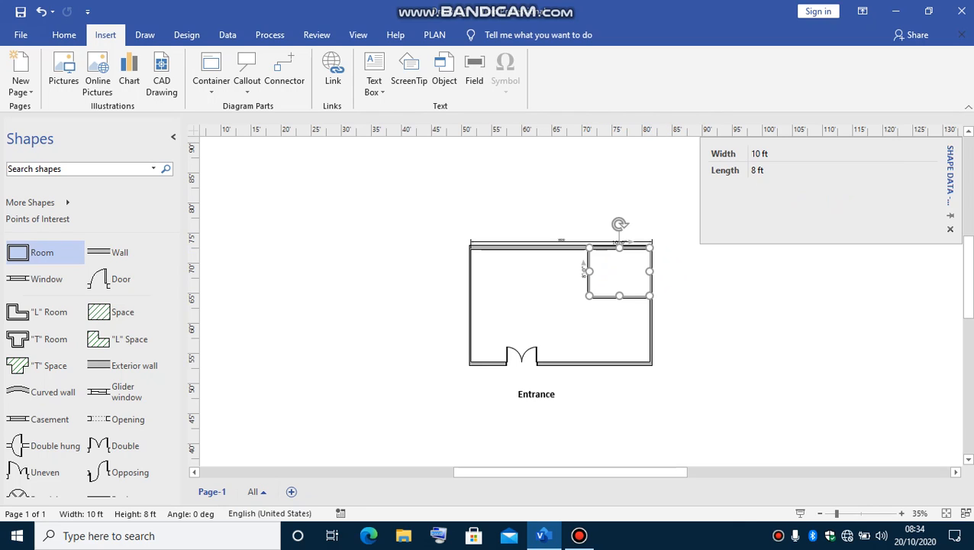
left_click(763, 170)
key("Escape")
key("Escape")
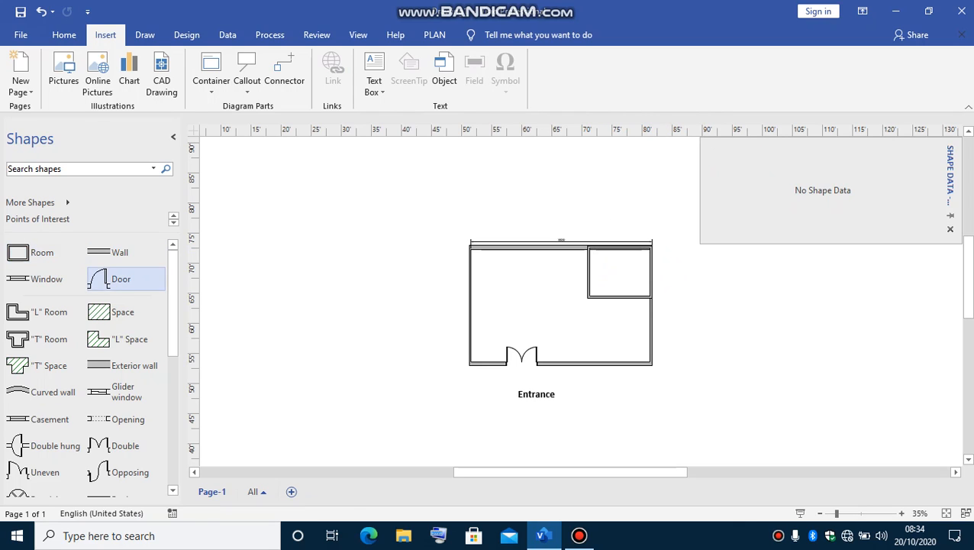
Step: Place a door at the left end of the small room's lower wall and a 30 in wide window beside it
left_click_drag(107, 279, 597, 289)
key("Escape")
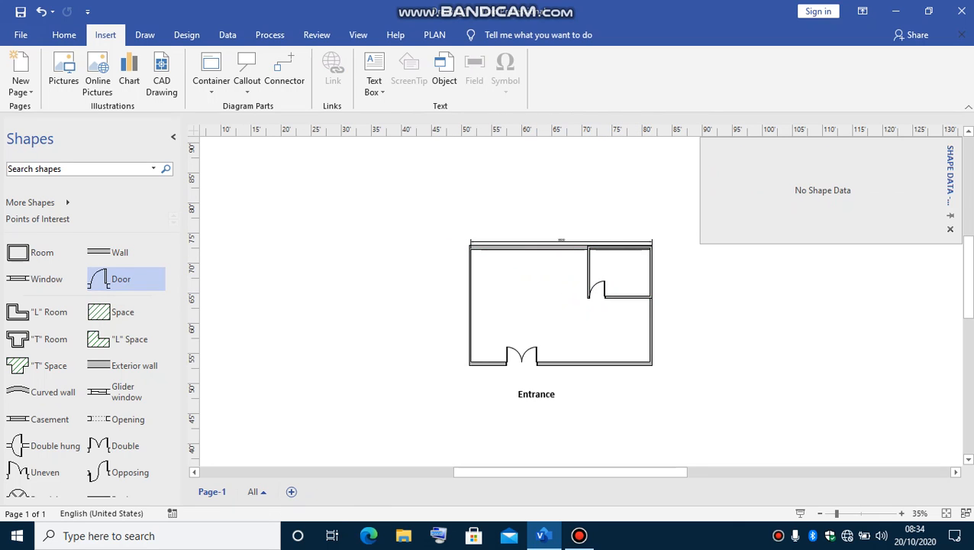
left_click_drag(45, 279, 573, 294)
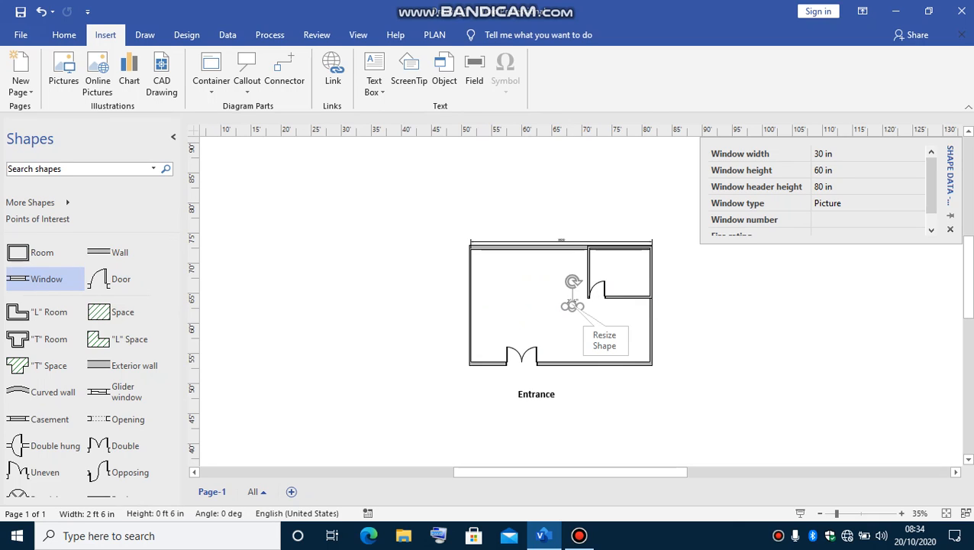
left_click_drag(573, 304, 619, 295)
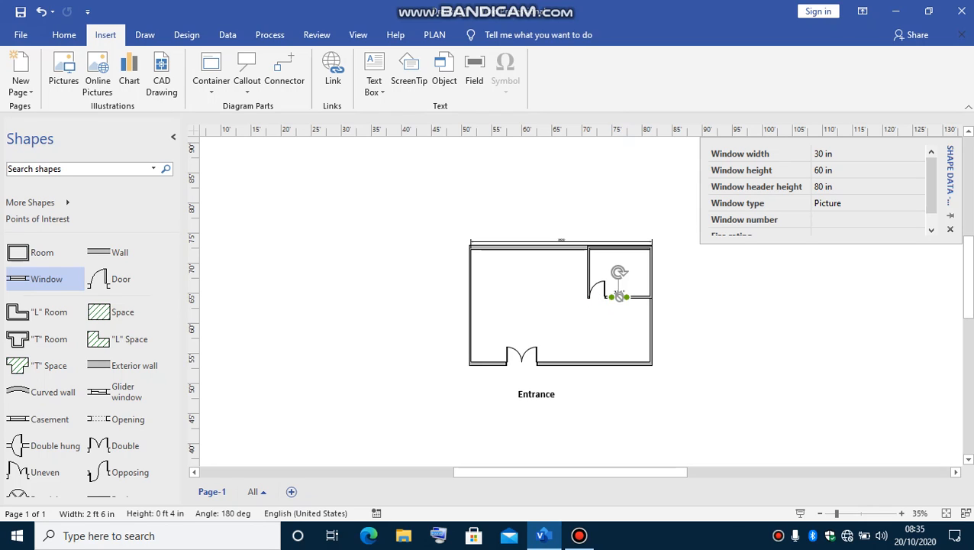
key("Escape")
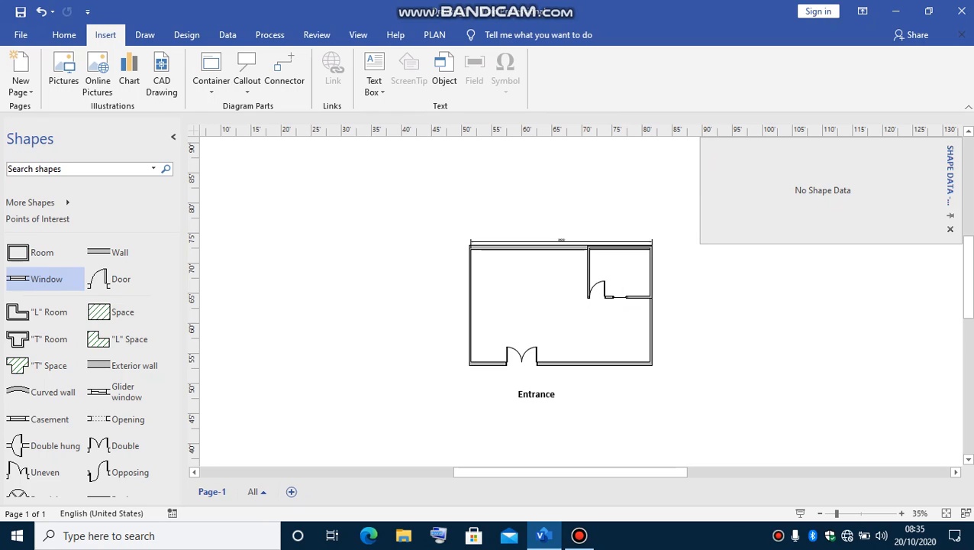
Step: Search the shapes for "car" and add the Full-size car from Vehicles - Visio 2013 outside the room, to its left
left_click(77, 169)
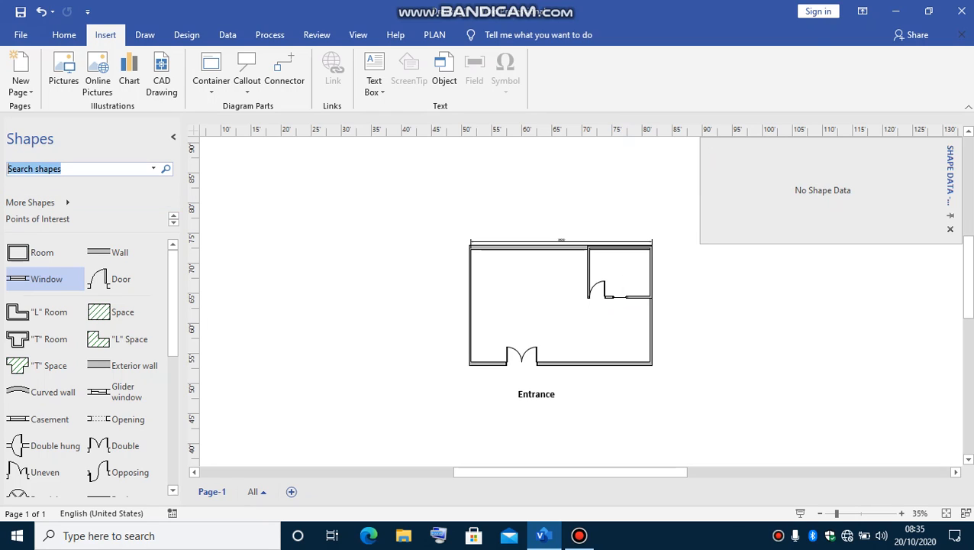
type("car")
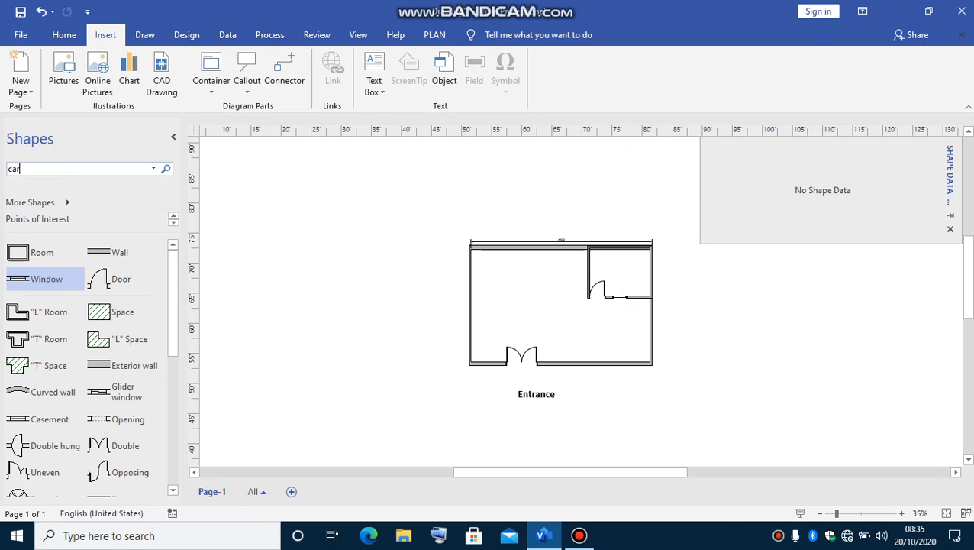
key("Return")
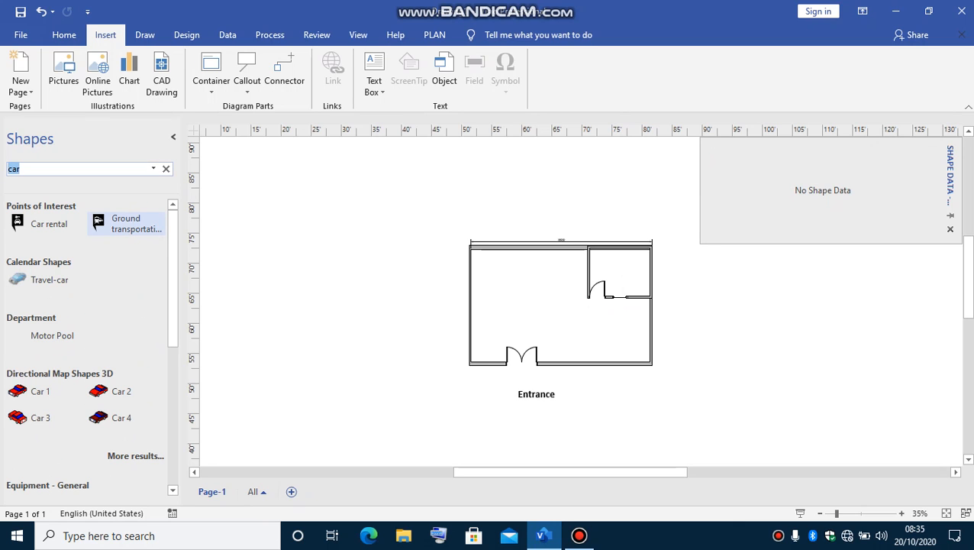
left_click_drag(173, 260, 173, 399)
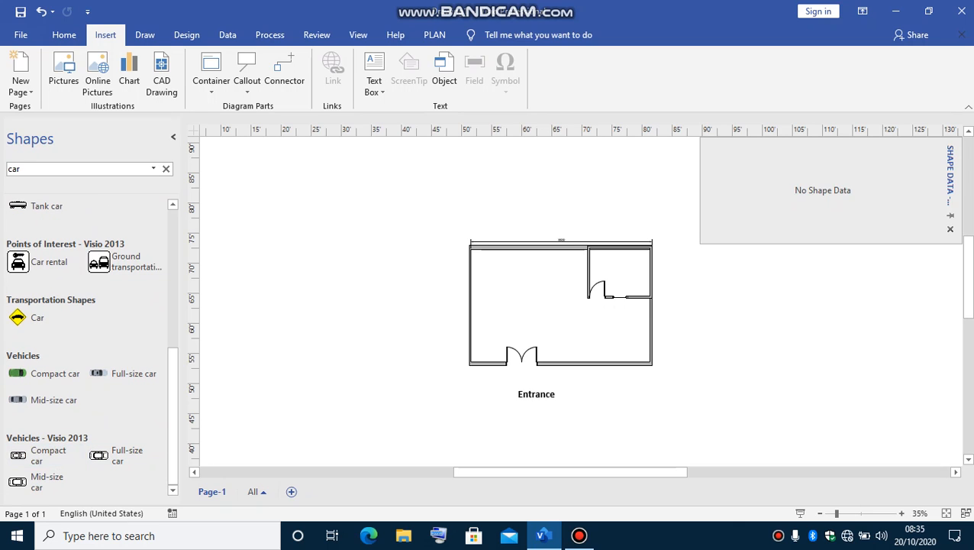
left_click_drag(126, 455, 371, 252)
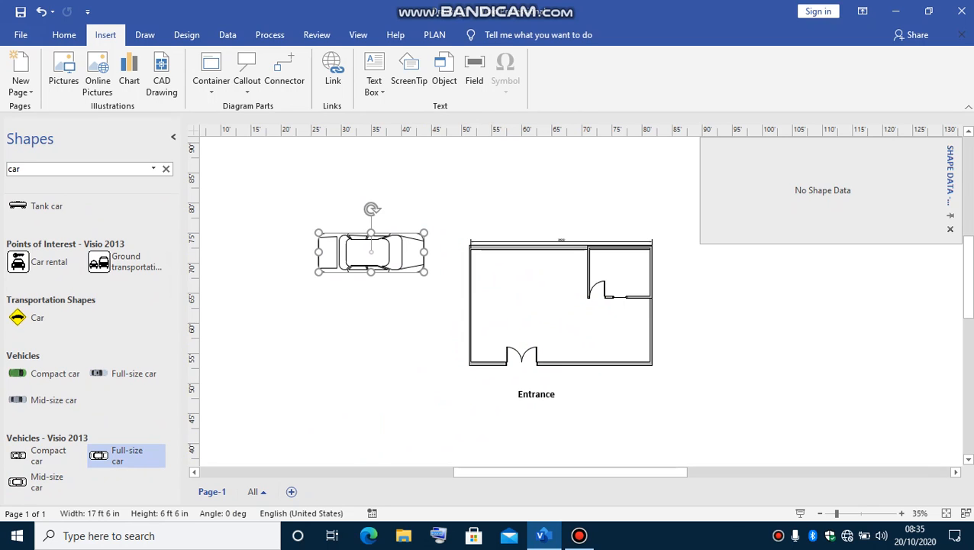
Step: Rotate the car to 90 degrees and fit it inside the room above the double door, shortened to about 10 ft 7 in
left_click_drag(371, 208, 521, 298)
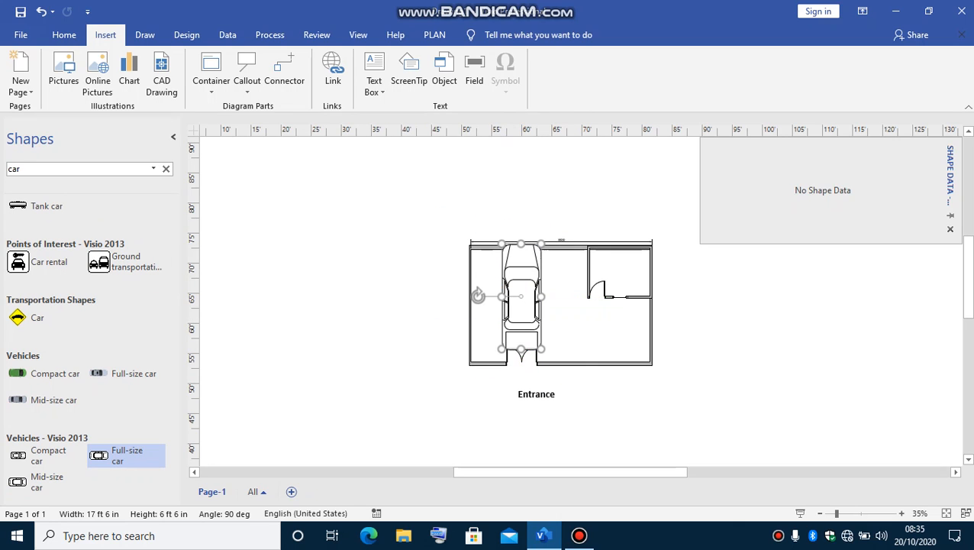
left_click_drag(521, 349, 526, 296)
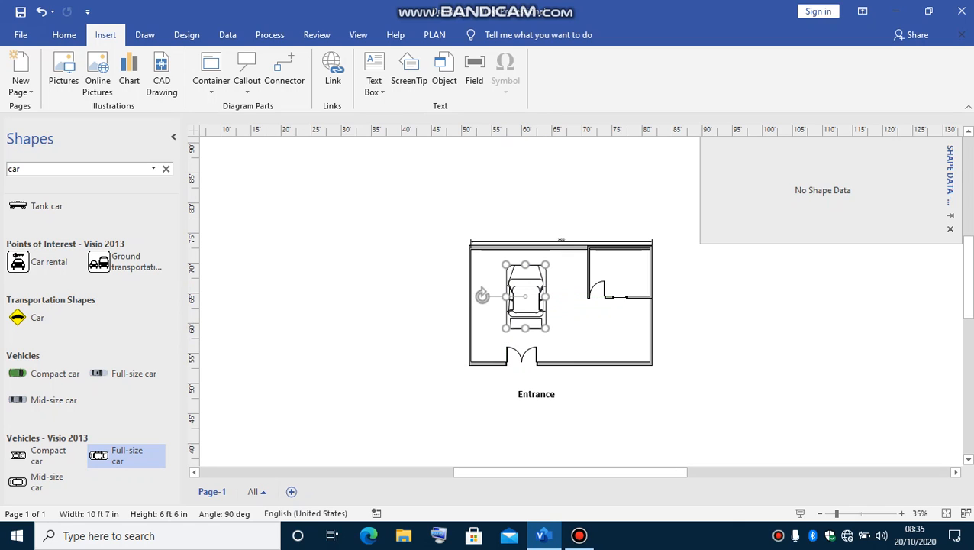
key("Escape")
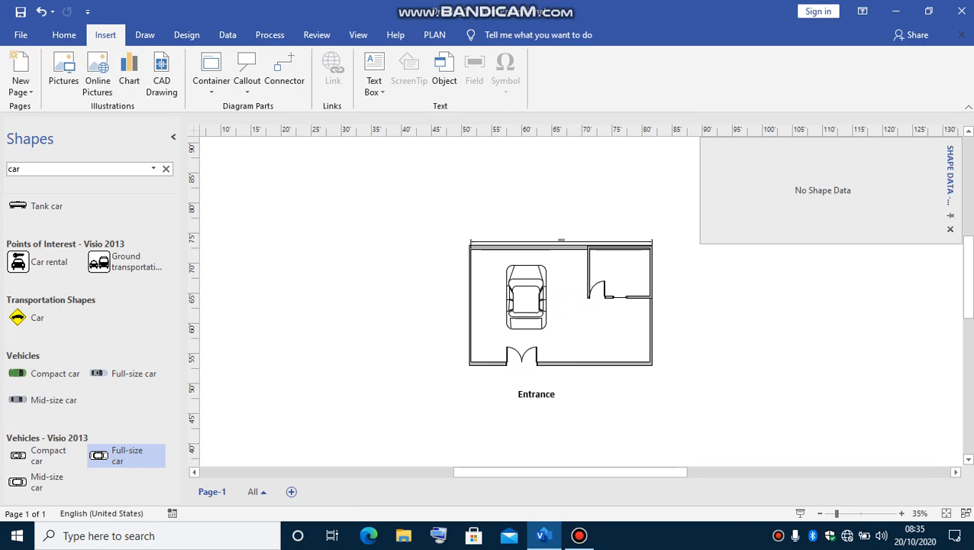
left_click(166, 169)
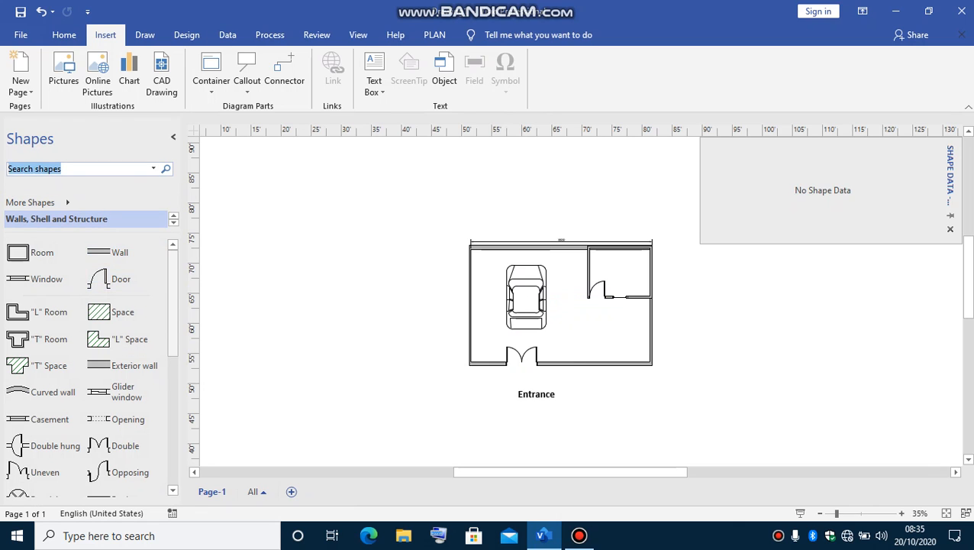
left_click_drag(173, 298, 172, 259)
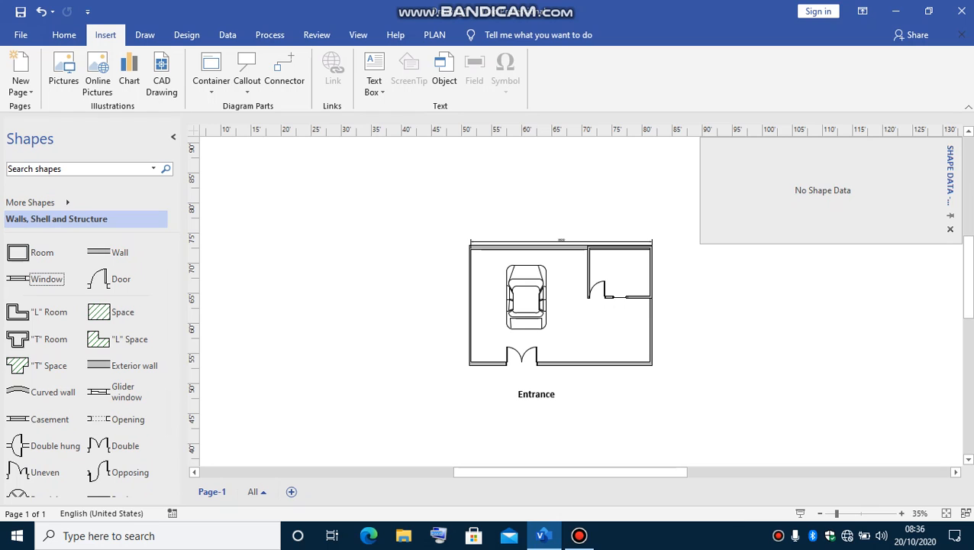
left_click(35, 202)
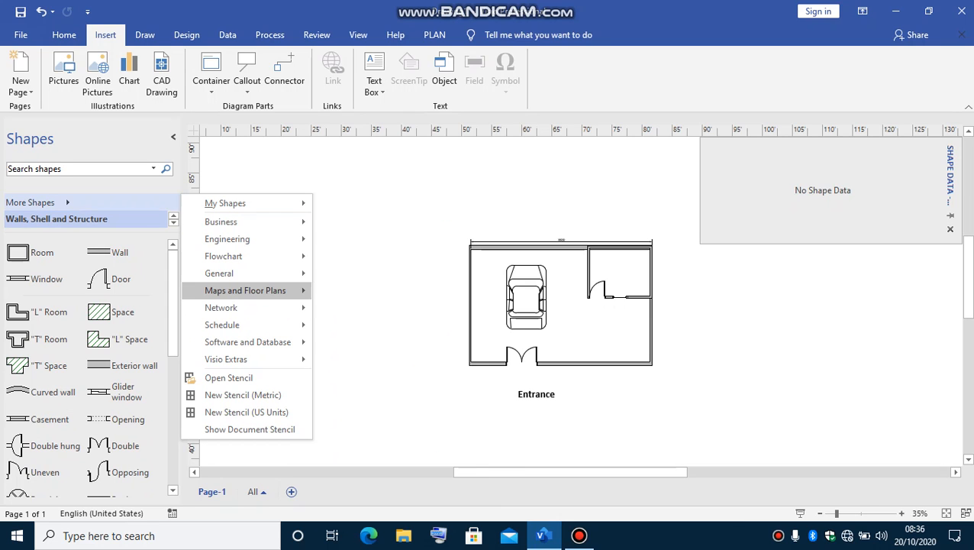
mouse_move(245, 290)
mouse_move(361, 291)
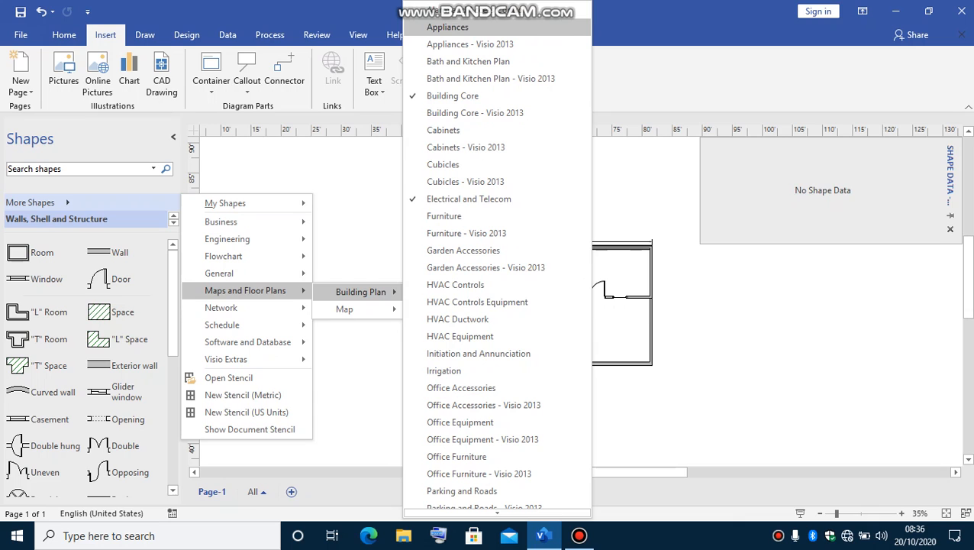
mouse_move(497, 512)
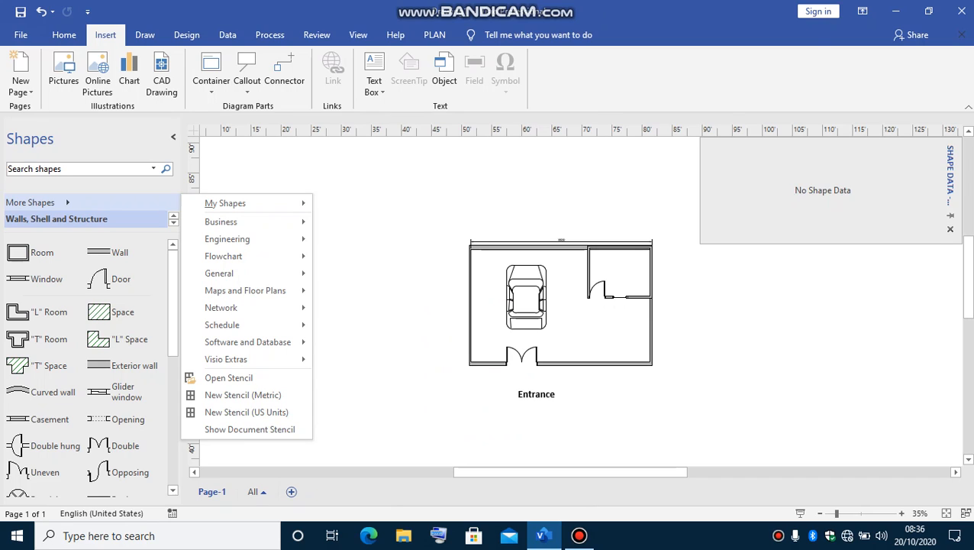
key("Escape")
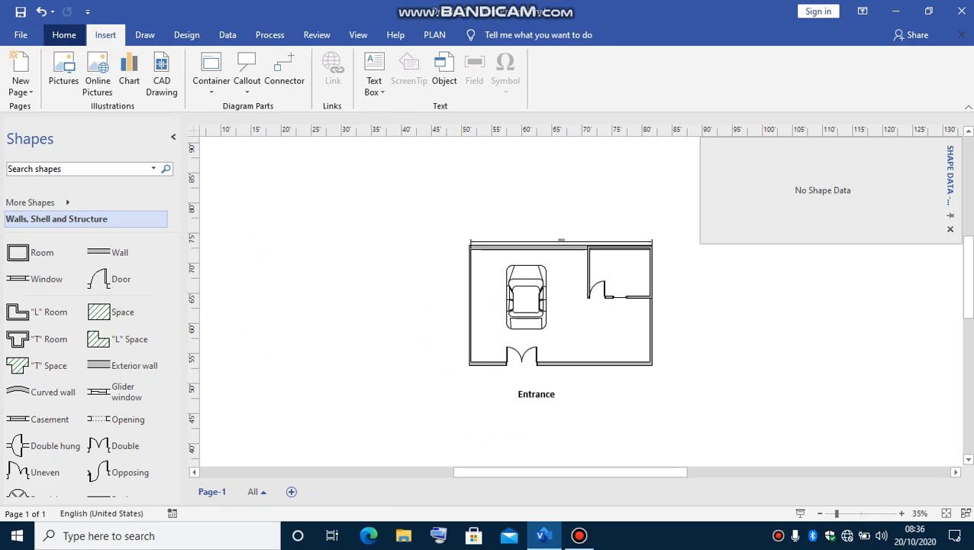
Step: Draw a rectangle about 12 ft square outside the floor plan, to the left of its upper wall
left_click(64, 34)
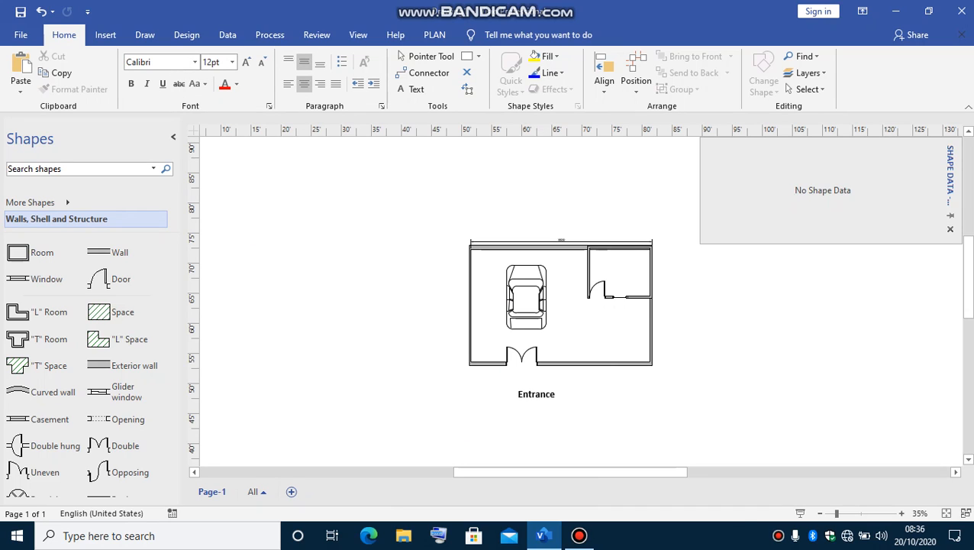
left_click(478, 57)
left_click(478, 56)
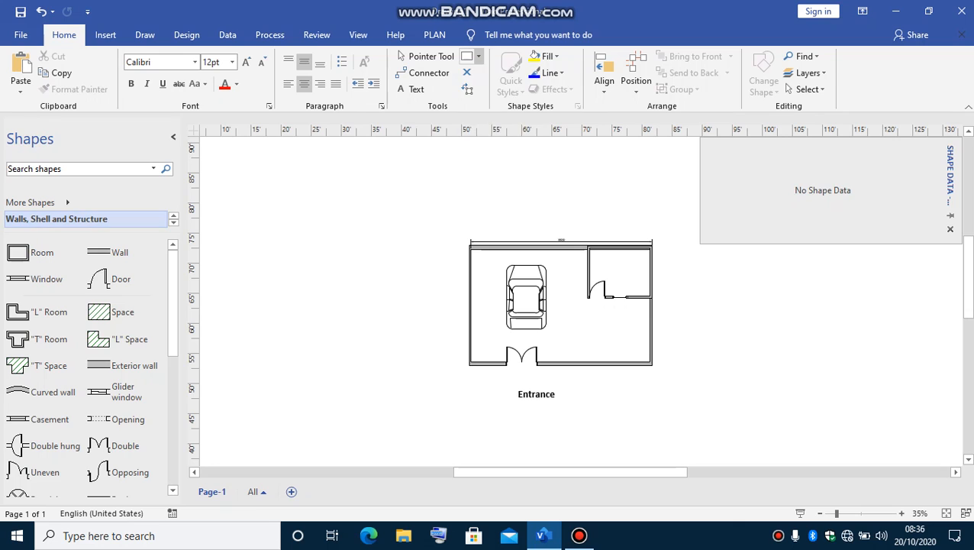
left_click(478, 56)
left_click(482, 72)
mouse_move(367, 203)
left_mouse_down()
mouse_move(445, 262)
mouse_move(438, 273)
left_mouse_up()
left_click(445, 141)
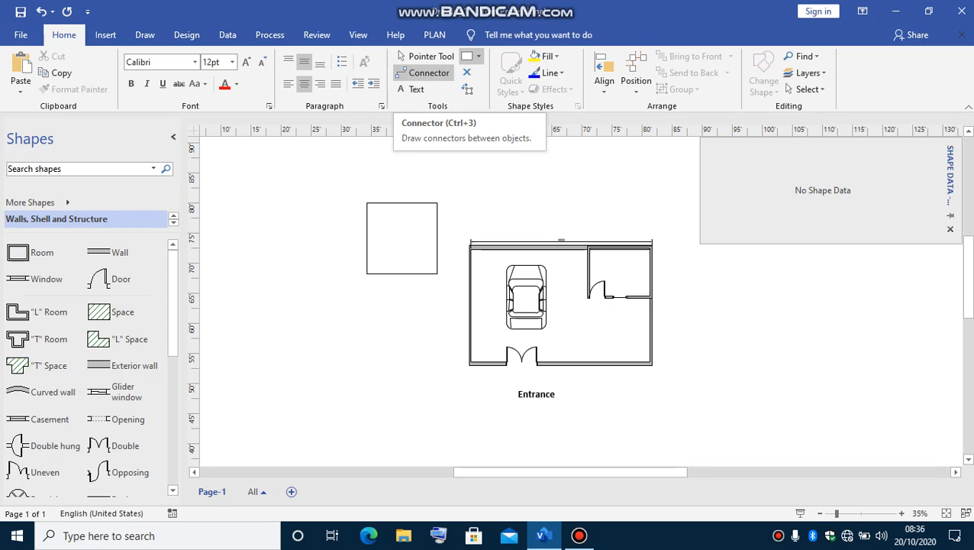
Step: Draw an L-shaped connector about 8.5 ft wide above the floor plan's upper wall
left_click(425, 72)
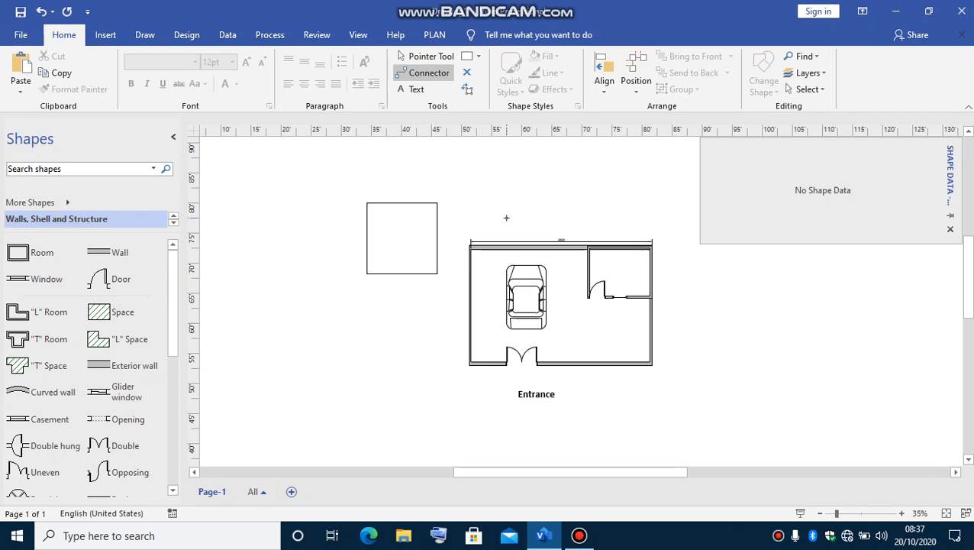
left_click_drag(506, 217, 557, 209)
left_click(534, 157)
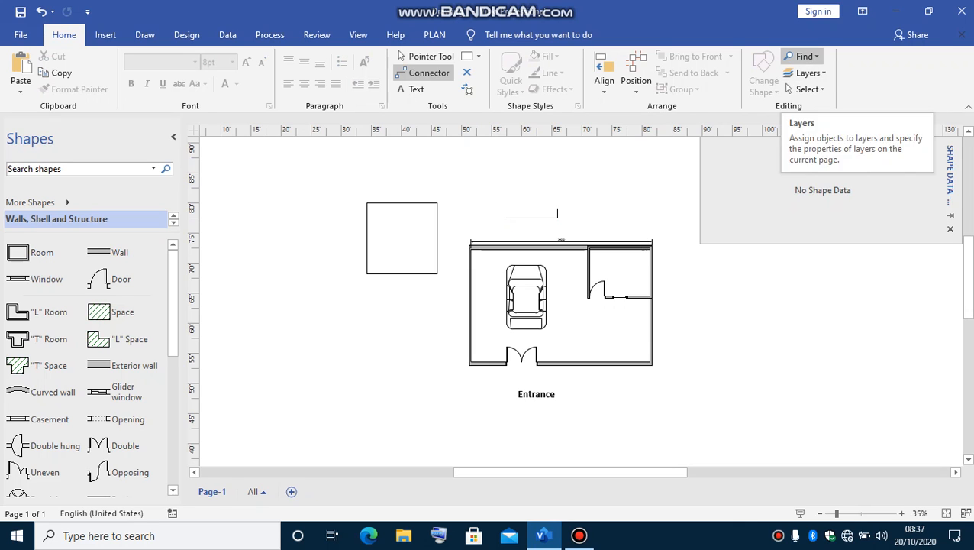
Step: Replace all occurrences of "entrance" with "123" on the current page
left_click(804, 56)
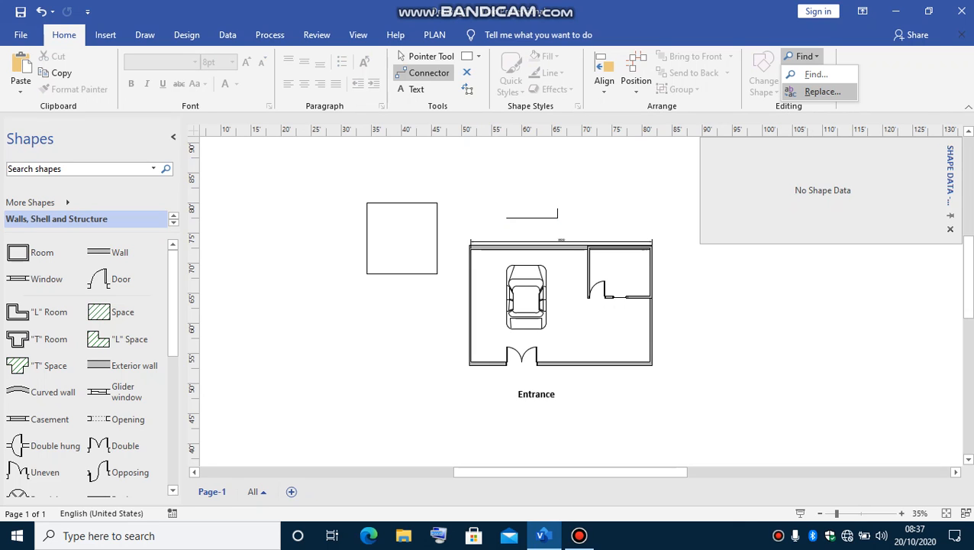
left_click(822, 91)
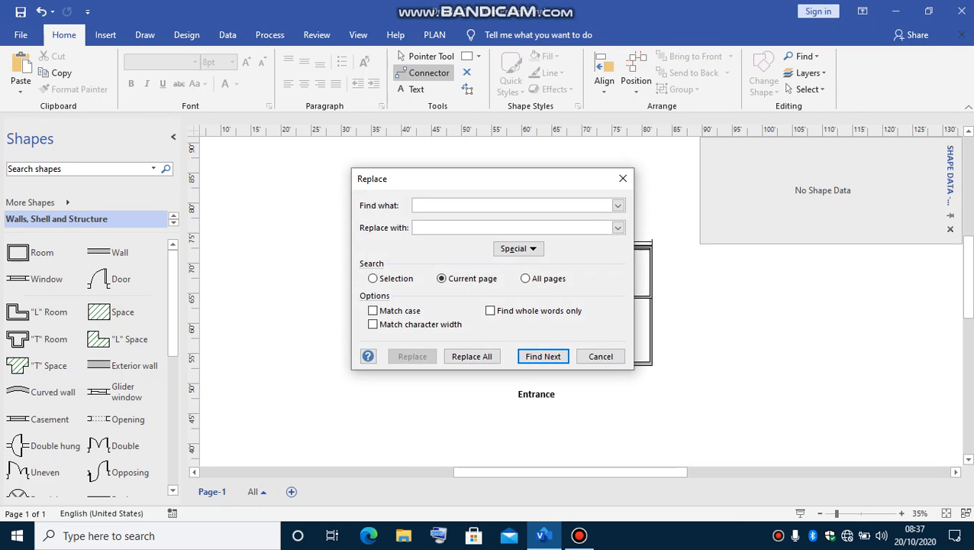
type("entrance")
left_click(510, 228)
type("123")
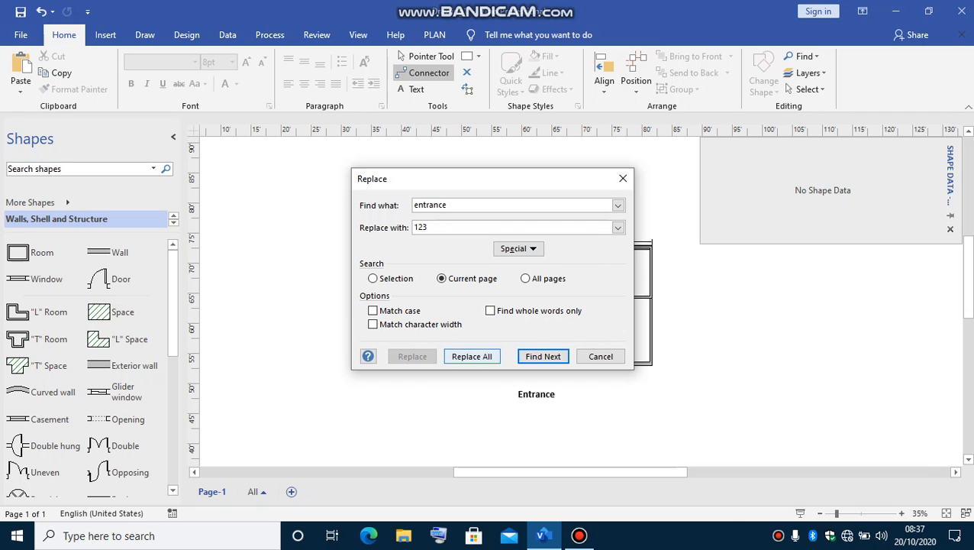
left_click(472, 356)
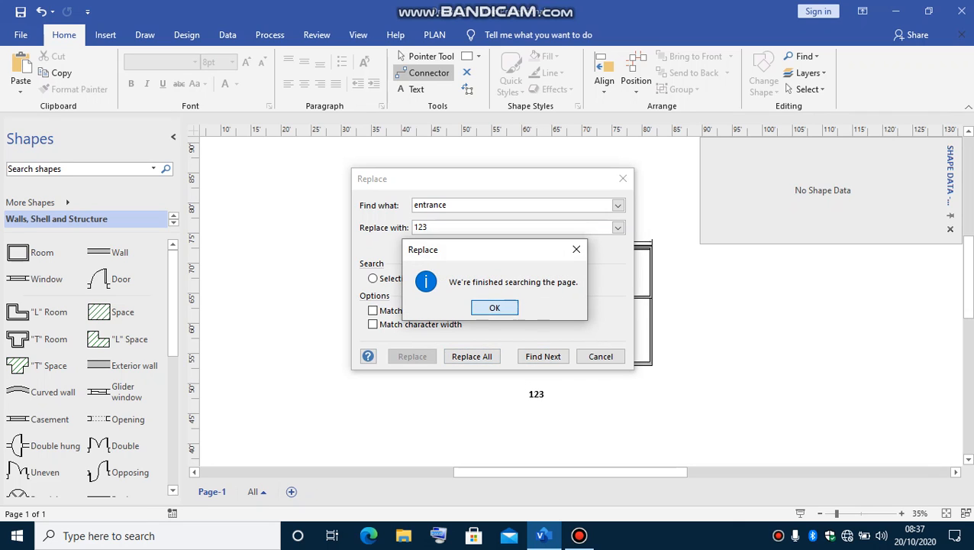
key("Return")
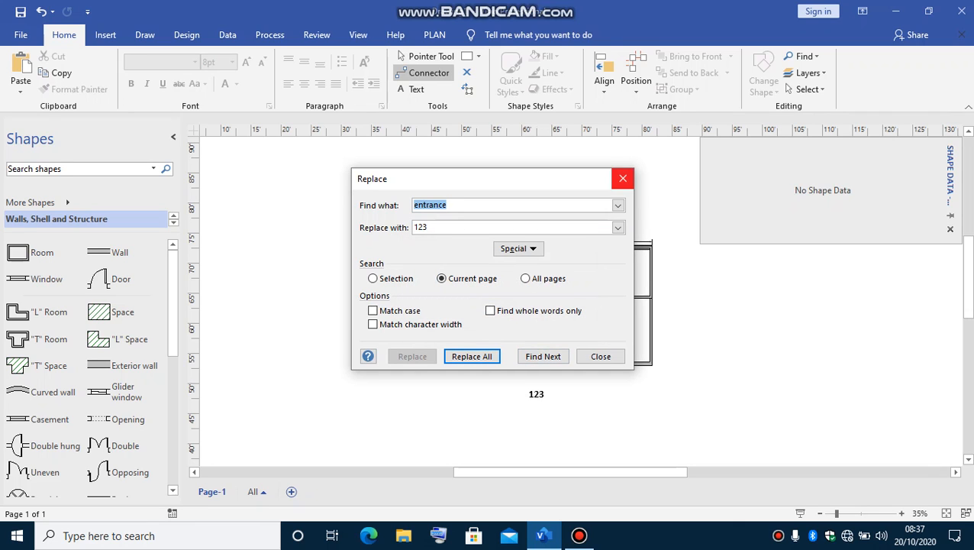
left_click(623, 178)
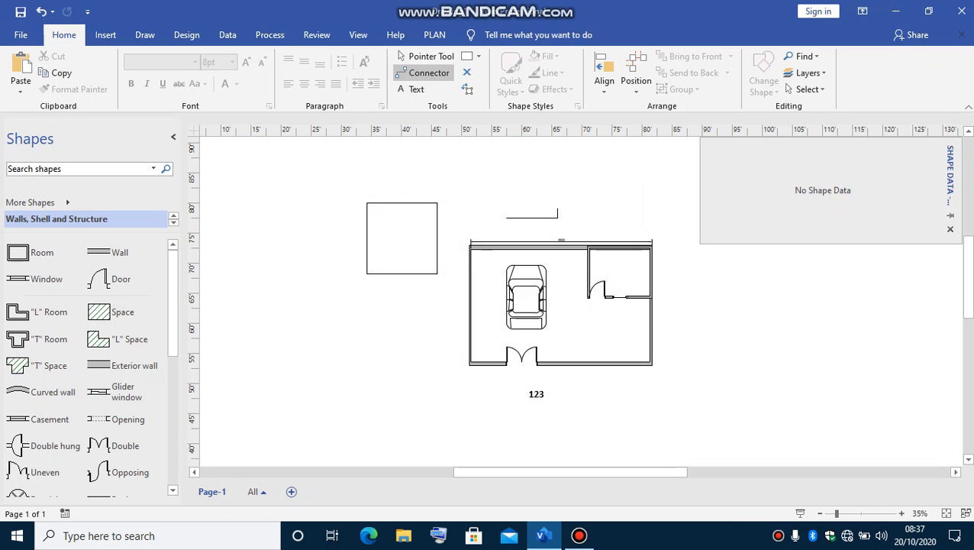
Step: Insert a chart into the drawing and return to the page, leaving it inside the room beside the car
left_click(106, 34)
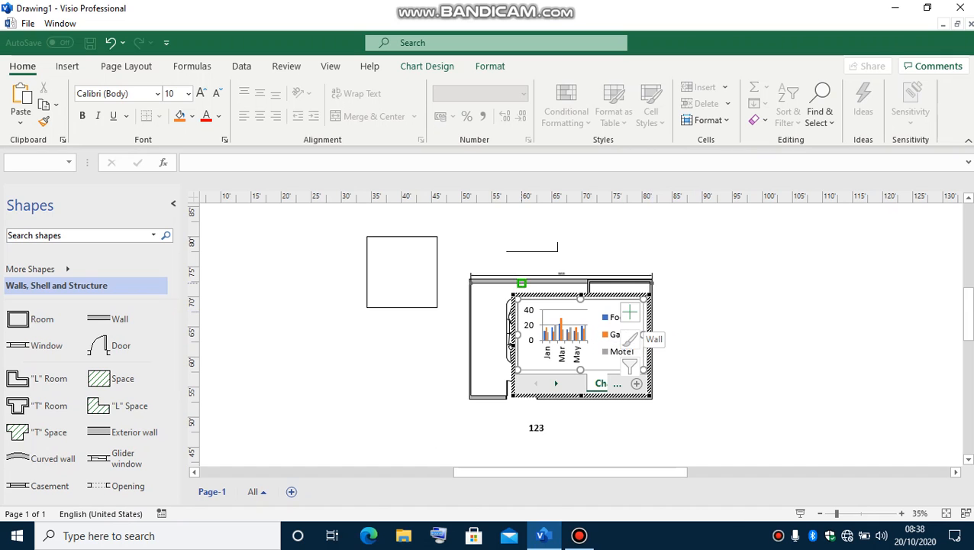
left_click(563, 353)
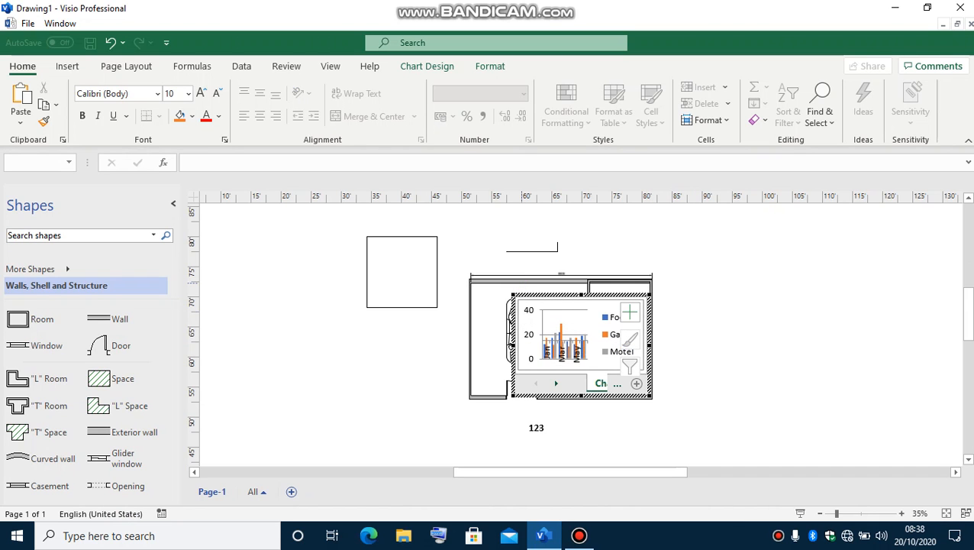
left_click(279, 250)
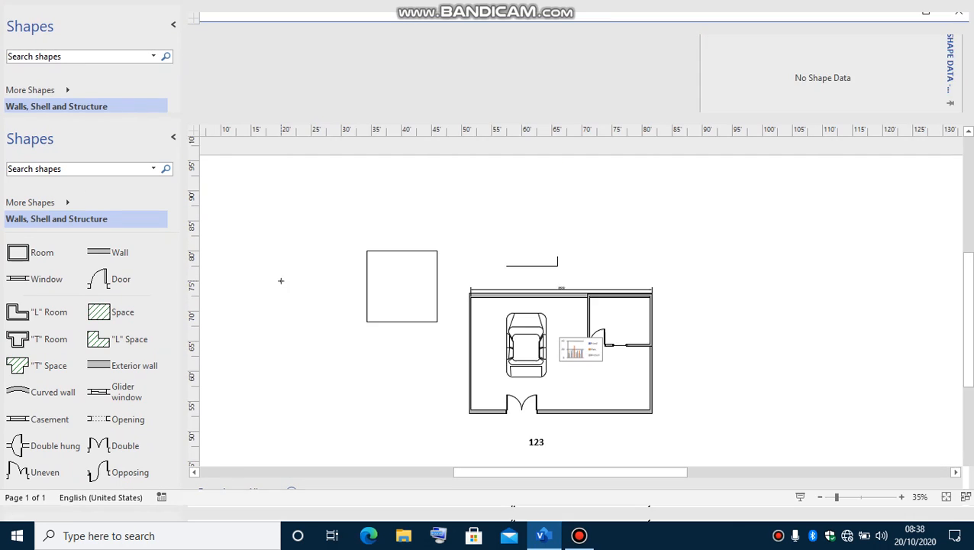
Step: Draw an L-shaped connector about 14 ft wide and 7.5 ft high in the empty area up and to the left of the square
left_click(145, 35)
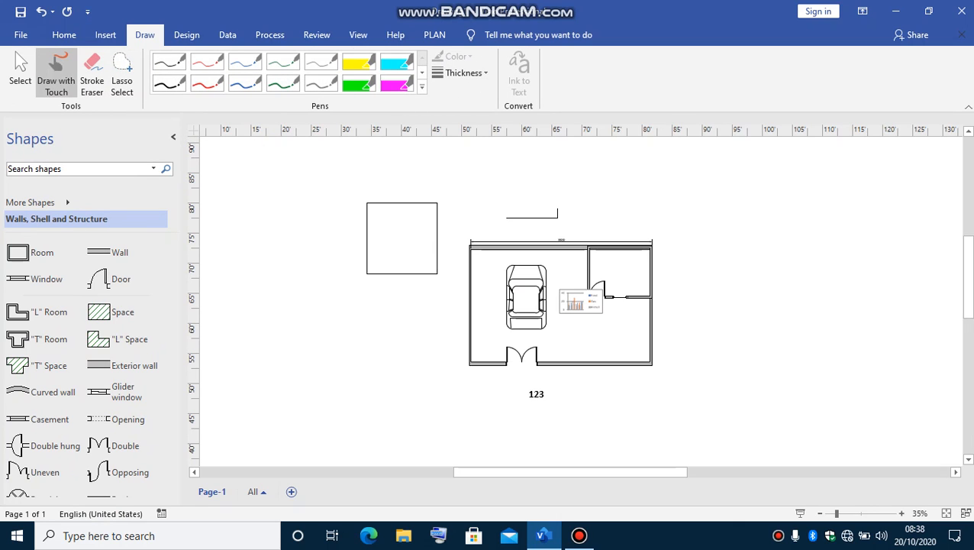
left_click(56, 75)
left_click_drag(246, 157, 332, 202)
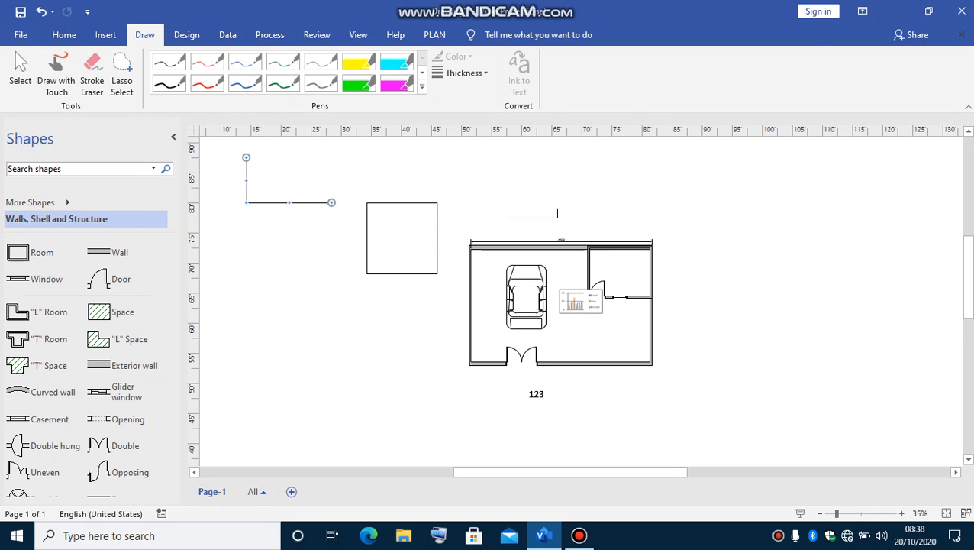
Step: Apply the Ion theme to the drawing and add the first border and title design
left_click(186, 34)
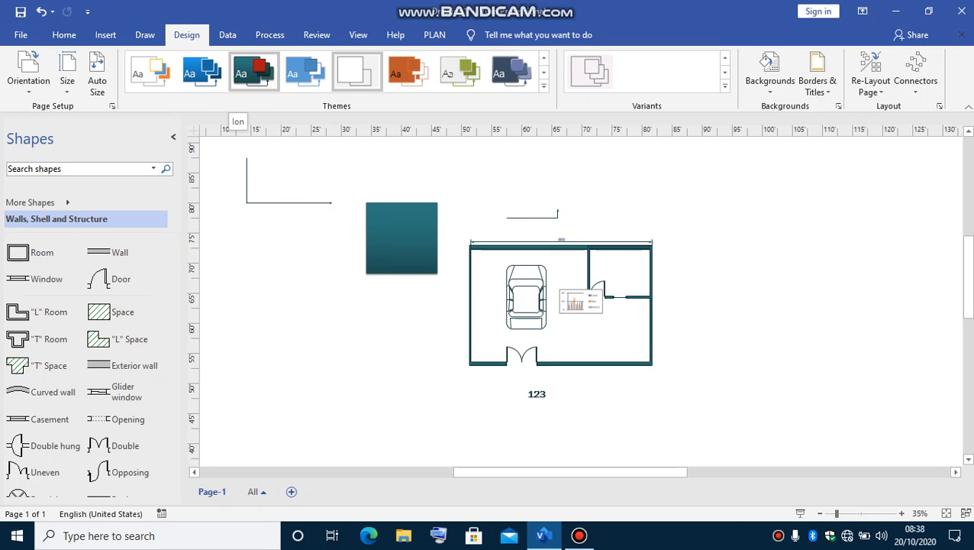
left_click(255, 73)
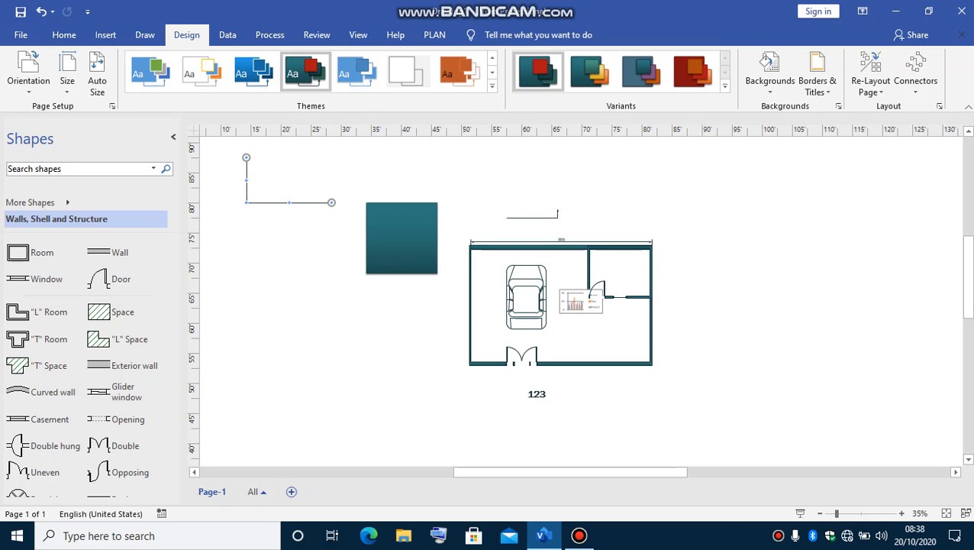
left_click(817, 83)
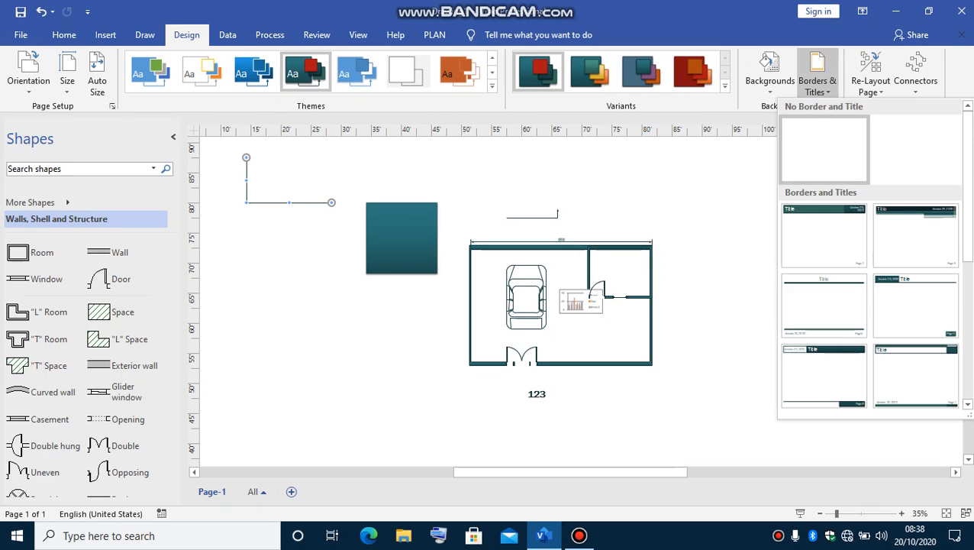
left_click(823, 229)
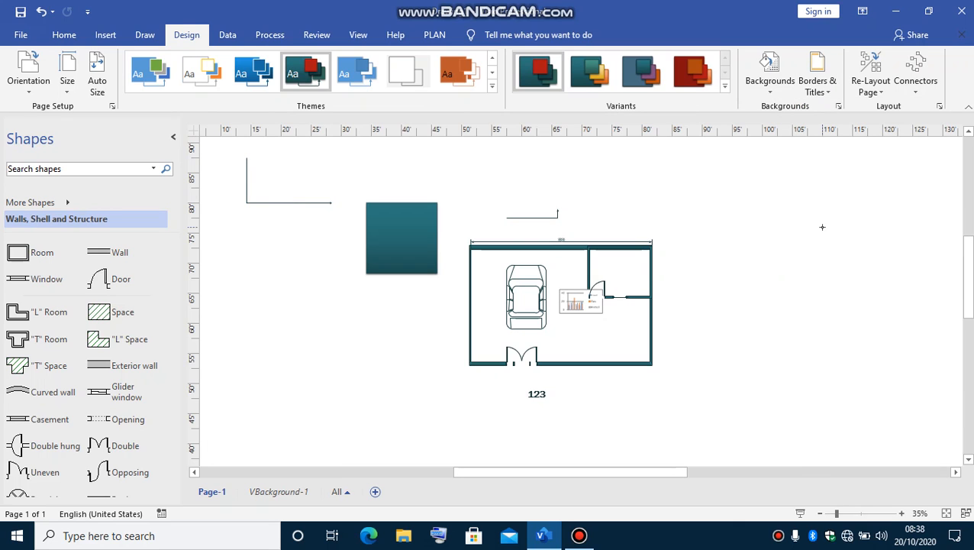
Step: Apply the solid background design to the page
left_click(770, 77)
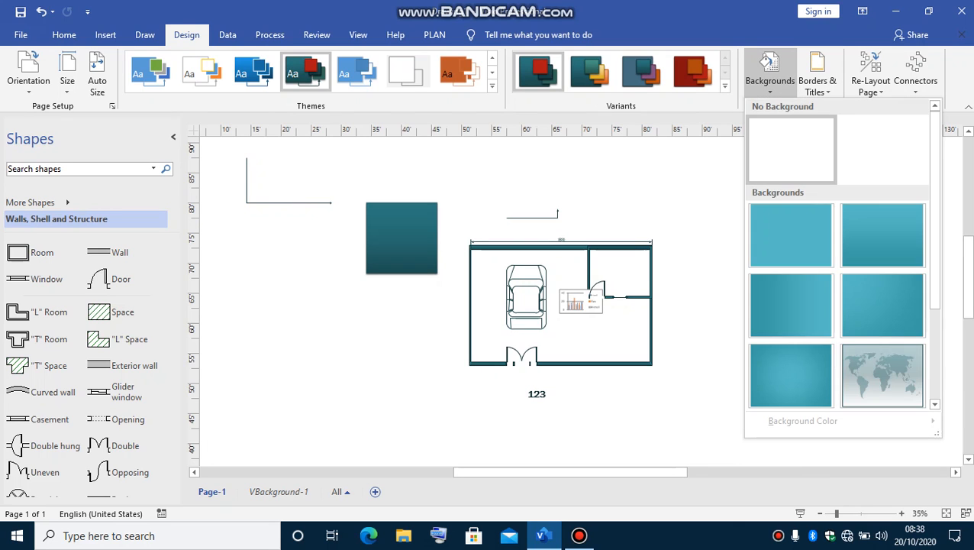
left_click(807, 247)
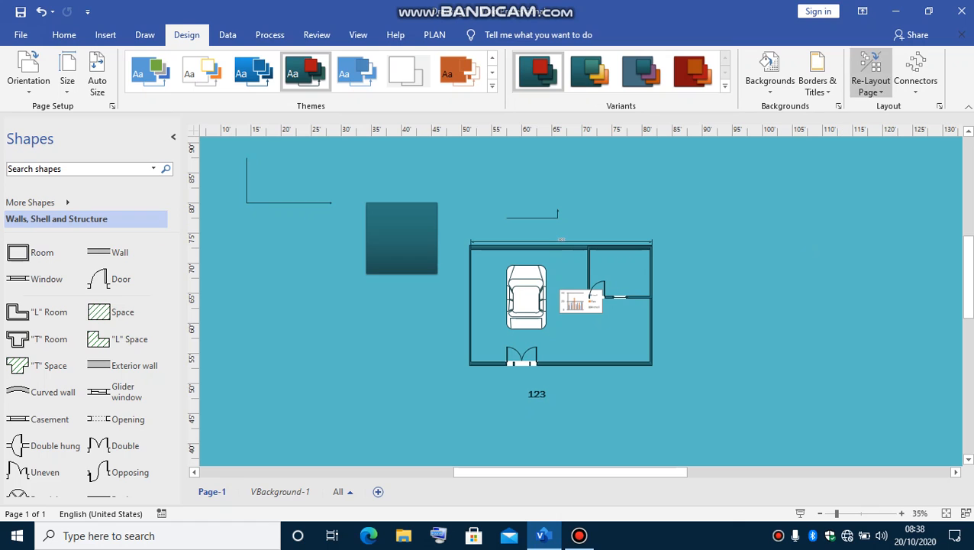
left_click(872, 81)
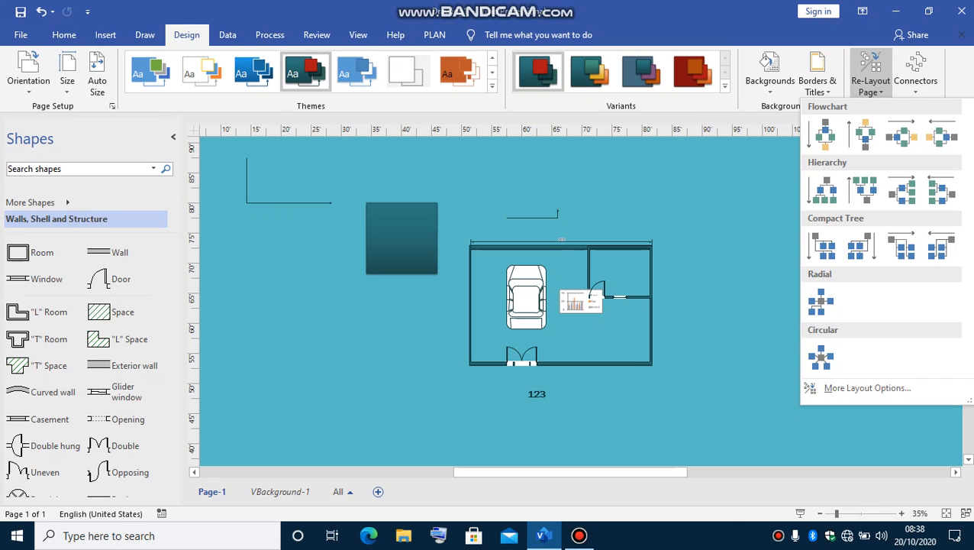
Step: Show the Shape Data Window, the External Data Window and the Data Graphic Fields
left_click(228, 35)
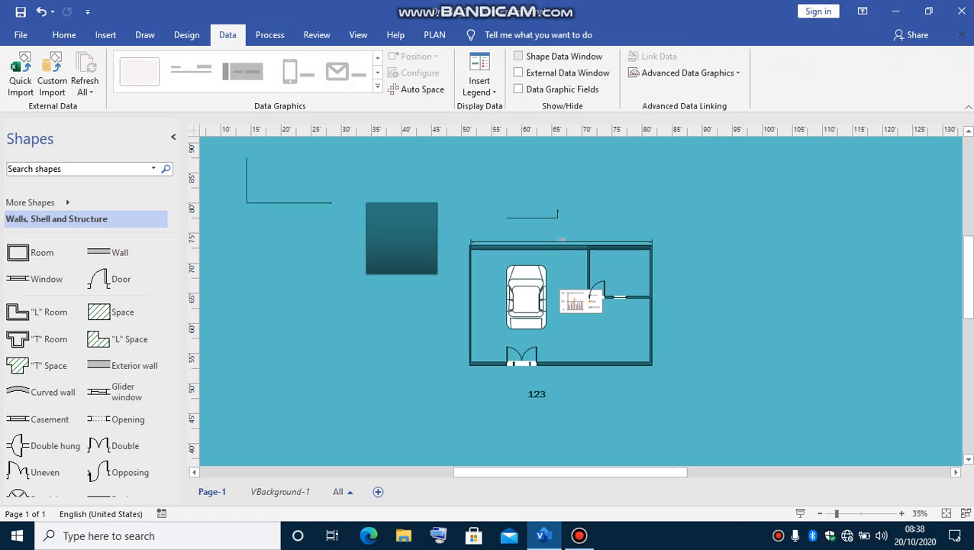
left_click(519, 56)
left_click(519, 72)
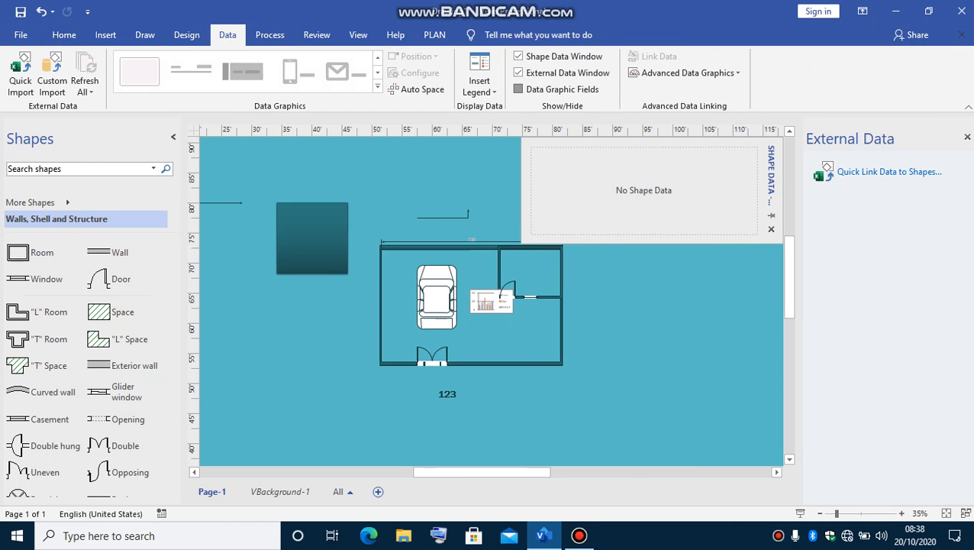
left_click(519, 88)
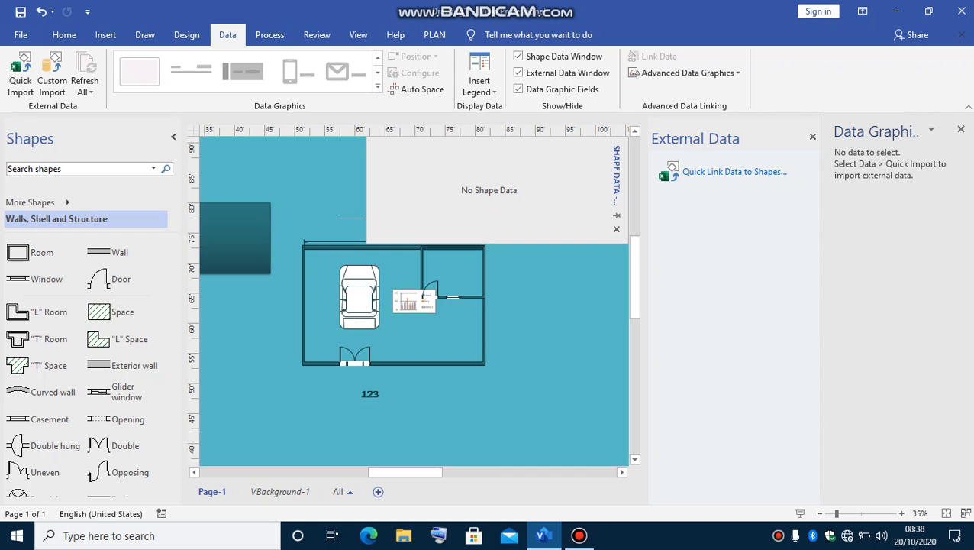
Step: Turn on the AutoConnect visual aid for the drawing
left_click(270, 34)
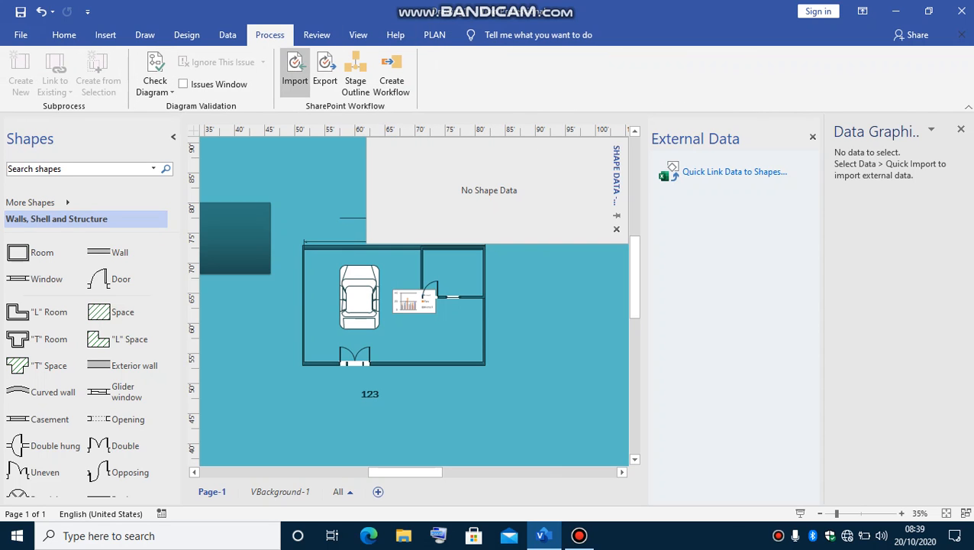
left_click(317, 35)
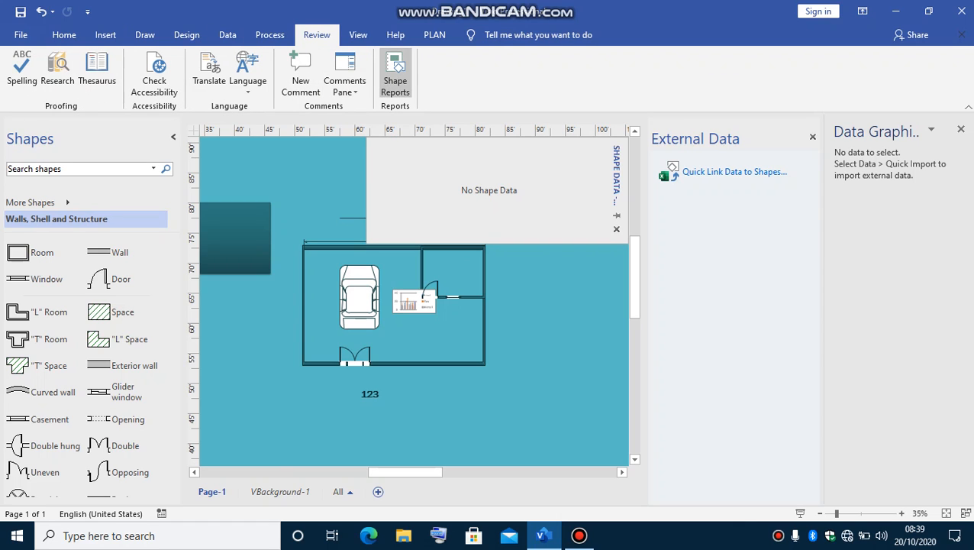
left_click(358, 34)
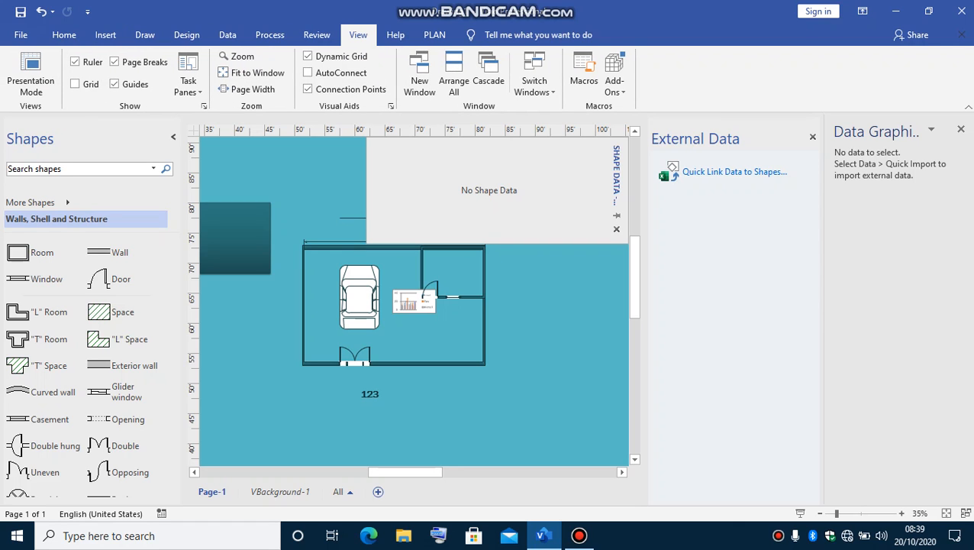
left_click(308, 73)
left_click(929, 11)
left_click(713, 19)
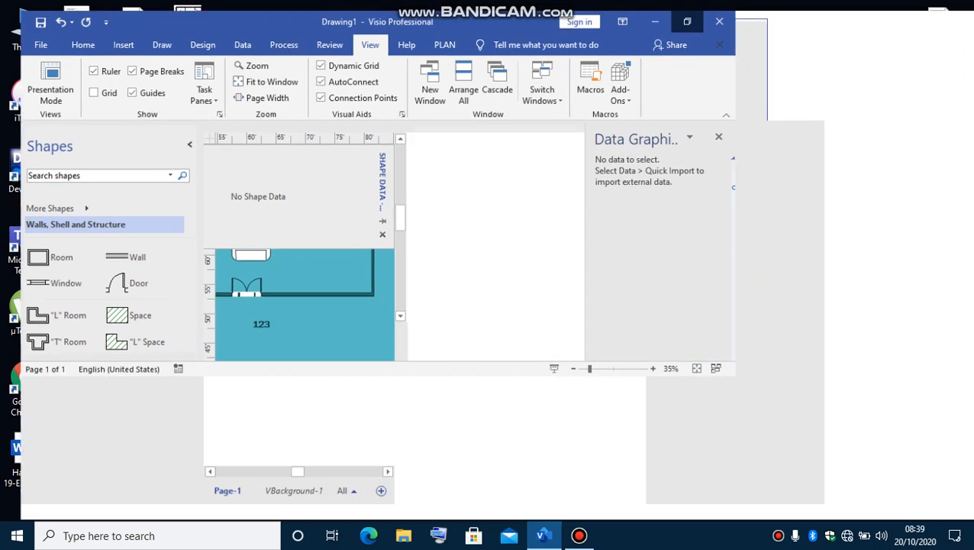
left_click(434, 35)
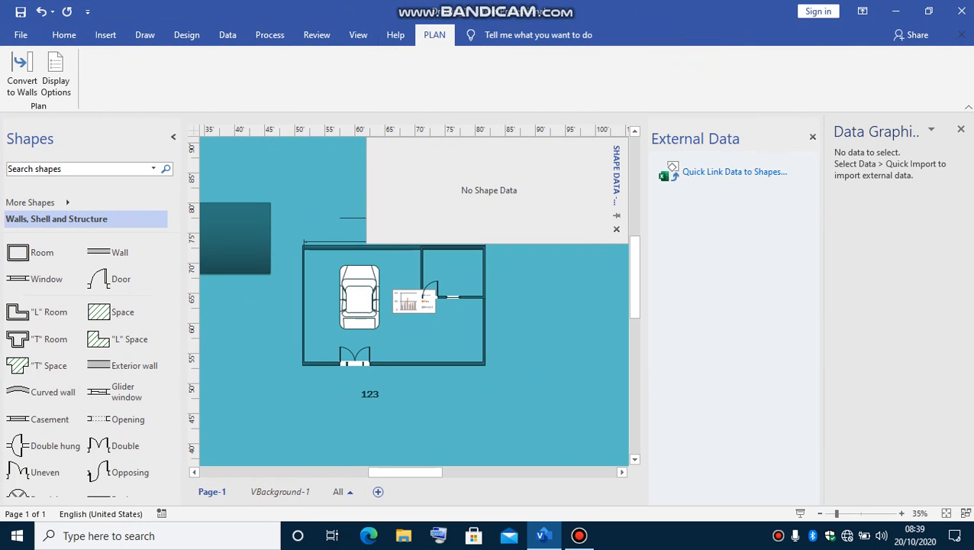
Step: Try the Convert to Walls command on the floor plan and add a new blank page to the drawing
left_click(22, 72)
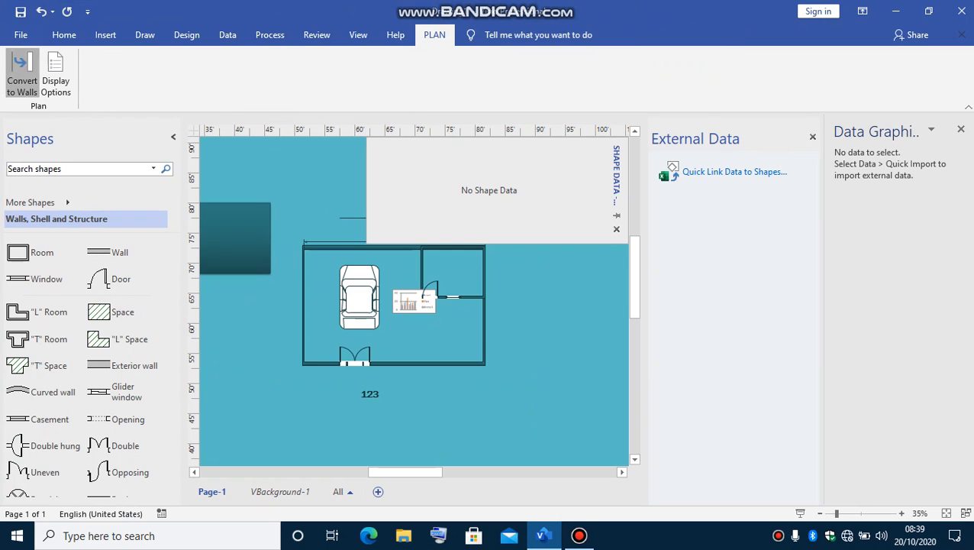
left_click(580, 234)
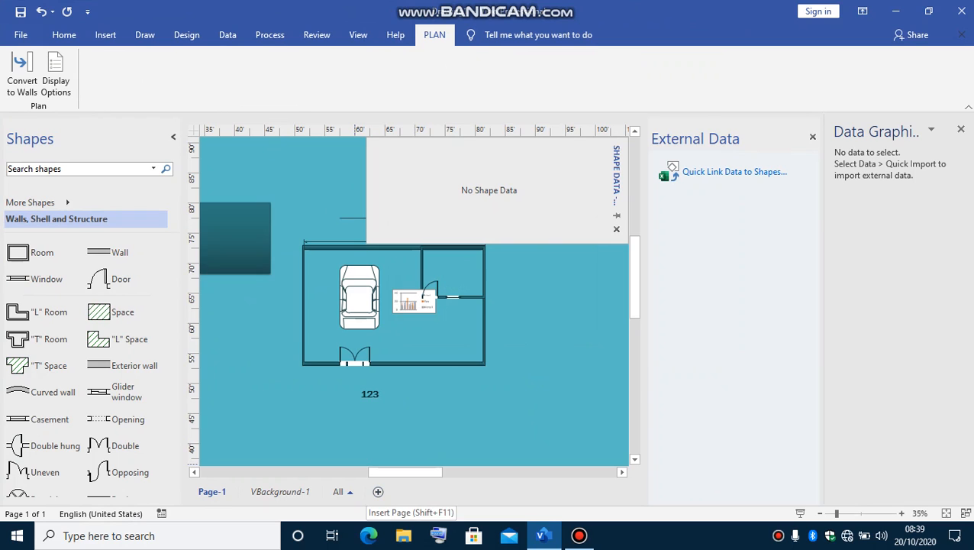
left_click(378, 492)
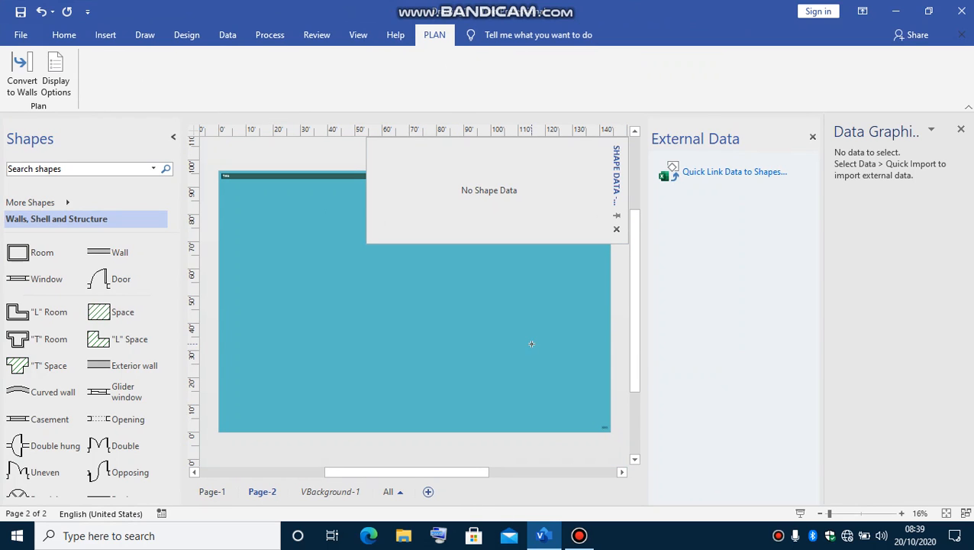
Step: Close the Shape Data, External Data and Data Graphic Fields windows
left_click(616, 229)
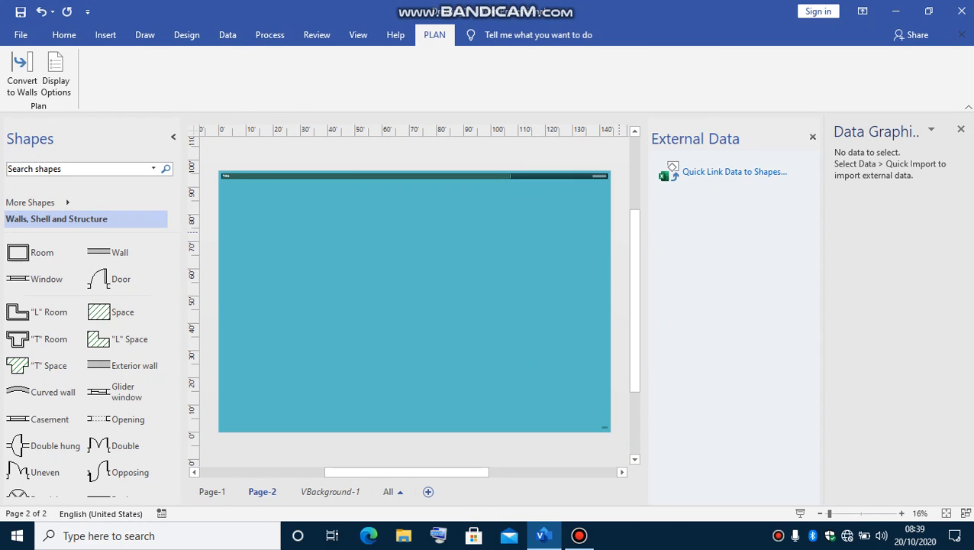
left_click(812, 136)
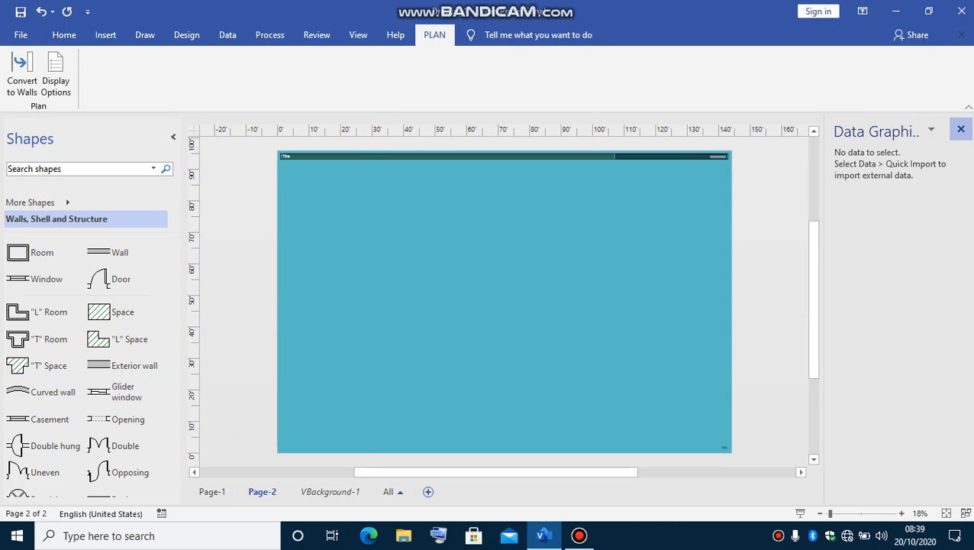
left_click(961, 129)
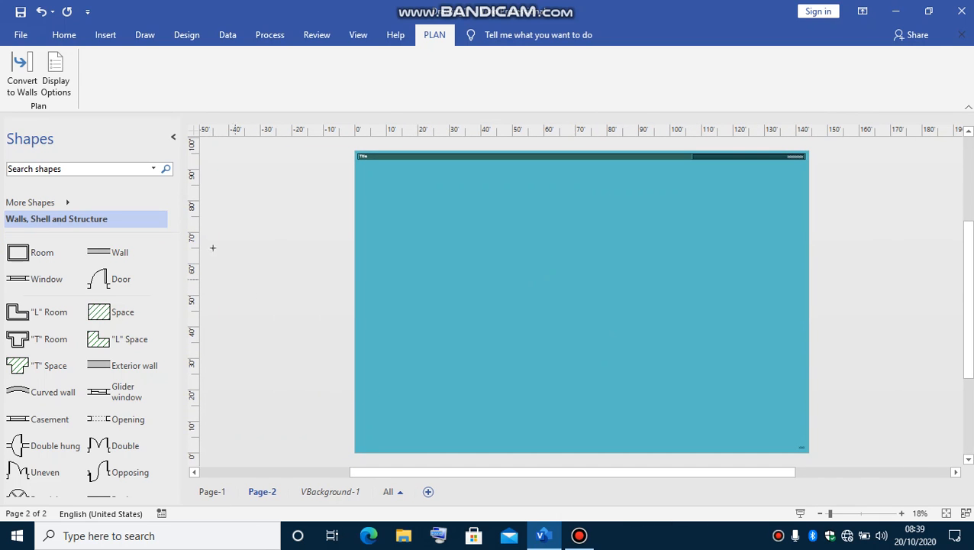
Step: Create a new drawing from the Basic Flowchart template's Vertical Flowchart variant with US units
left_click(21, 34)
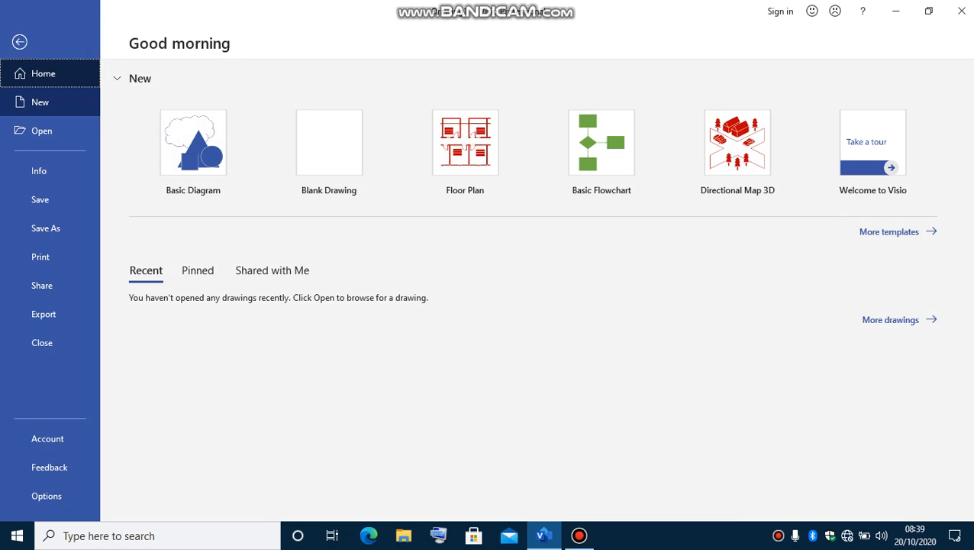
left_click(40, 101)
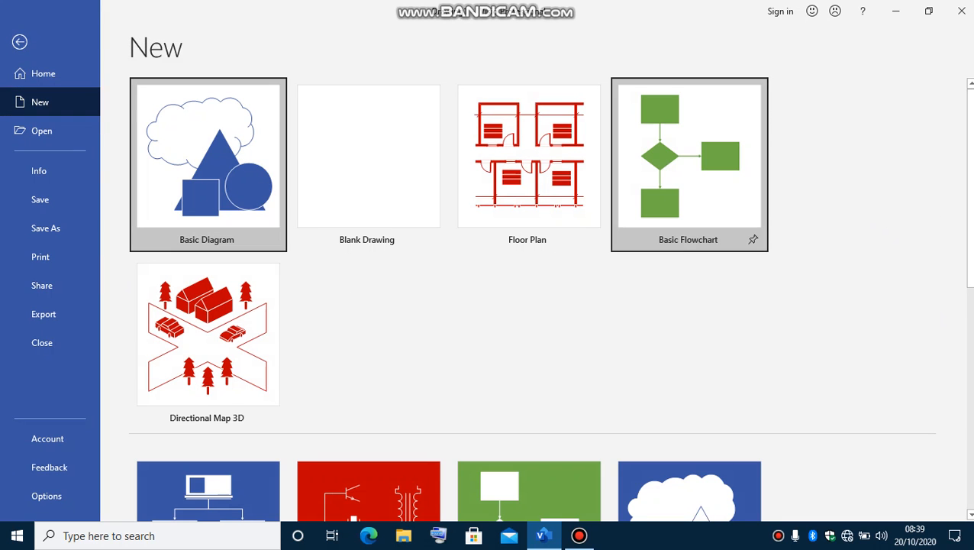
left_click(689, 164)
left_click(436, 197)
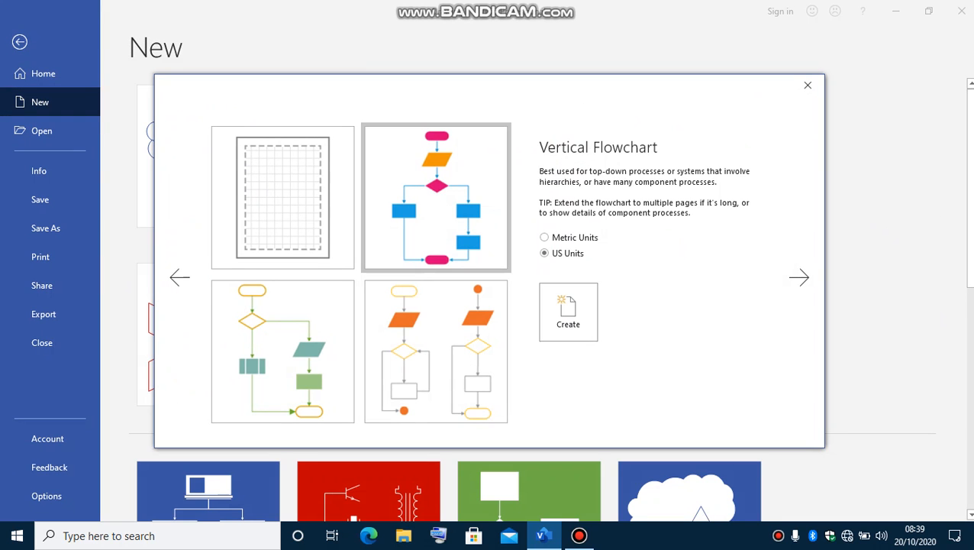
left_click(568, 312)
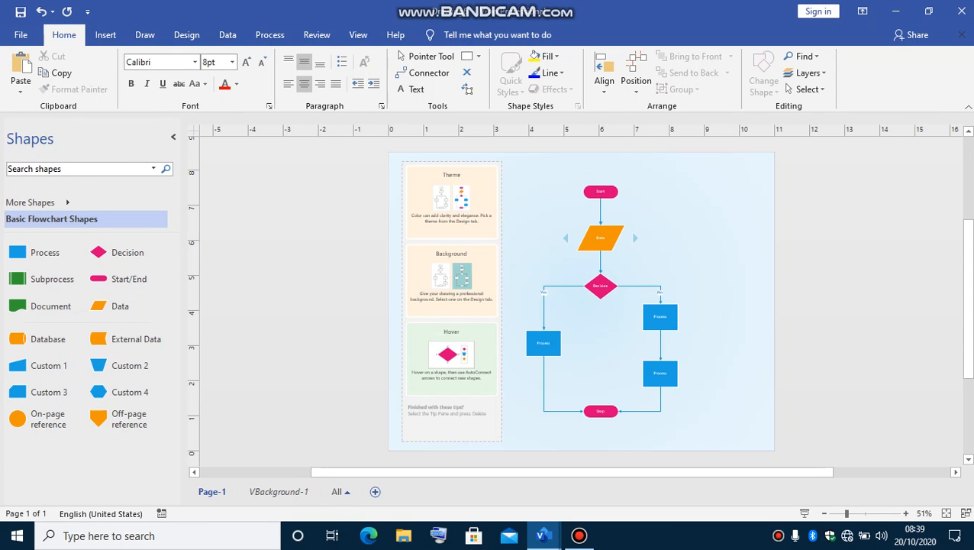
Step: Replace the text of the flowchart's Start shape with "ED" followed by a line break
double_click(600, 190)
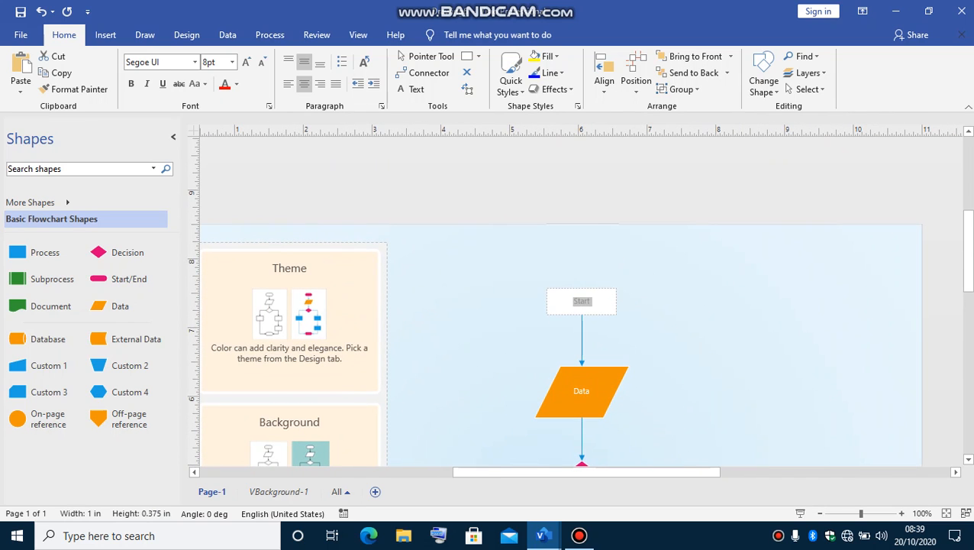
type("E")
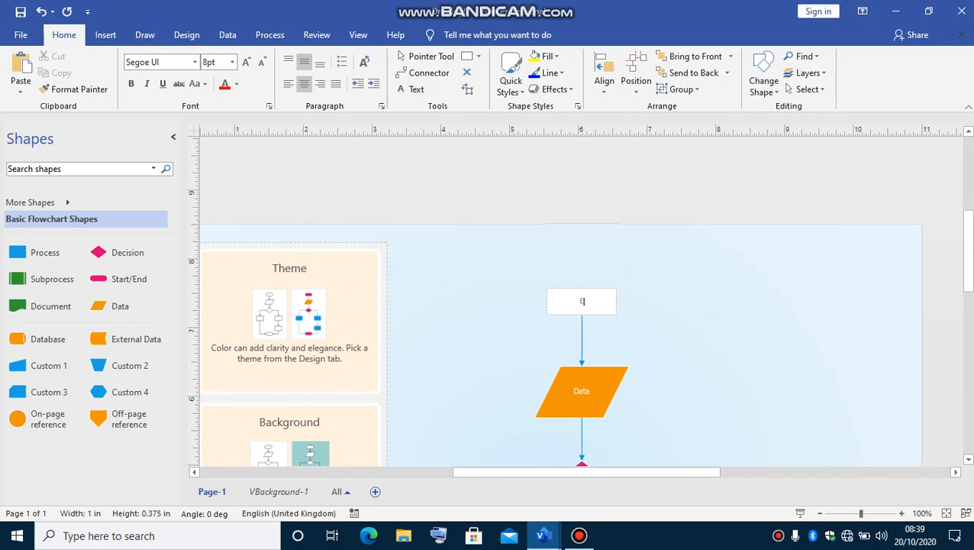
type("D")
key("BackSpace")
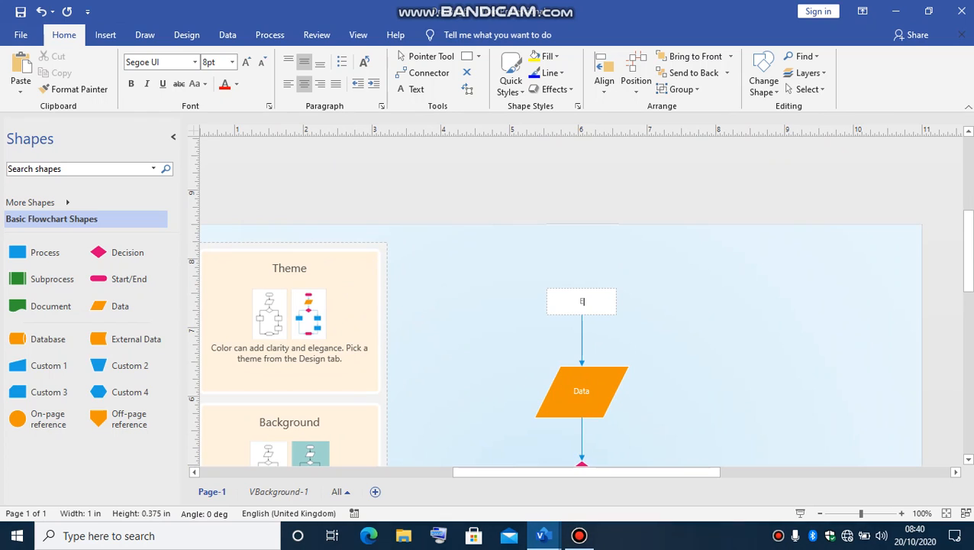
type("D")
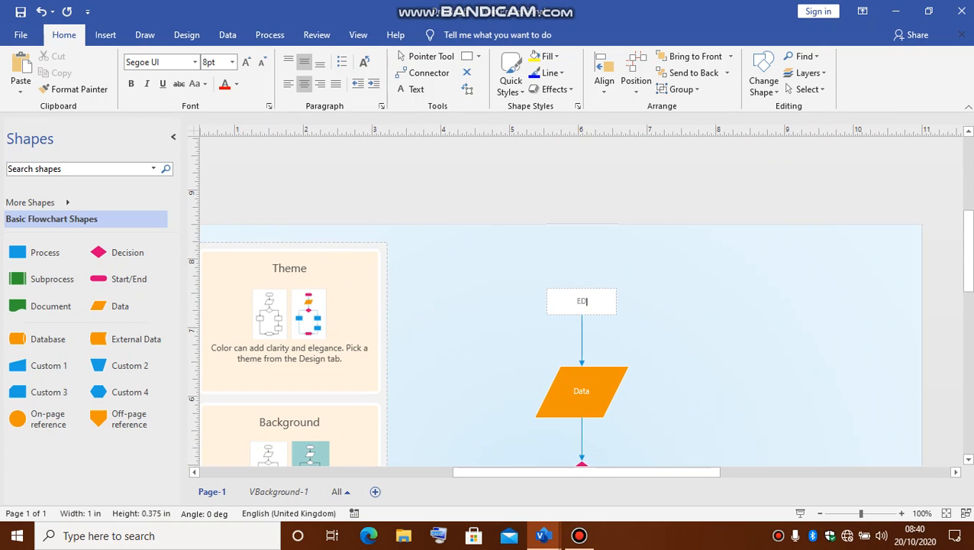
key("Return")
left_click(642, 237)
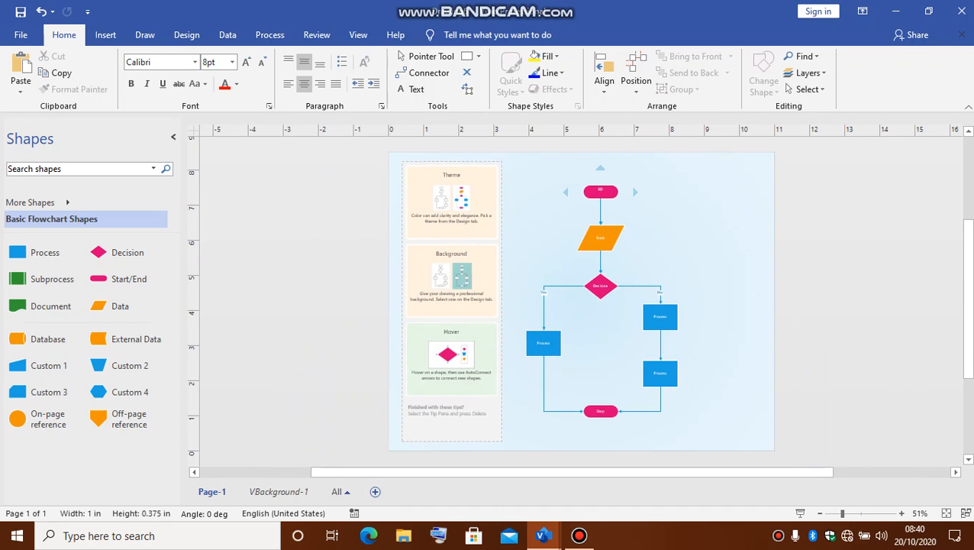